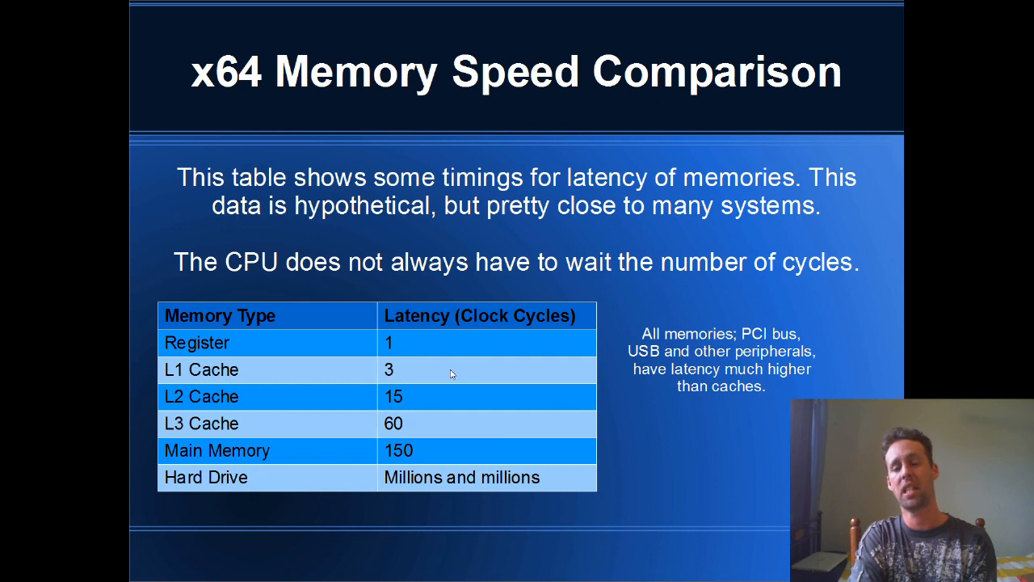
Walk through main.cpp's dimension of 1000 and the three matrices a, b and c
click(482, 370)
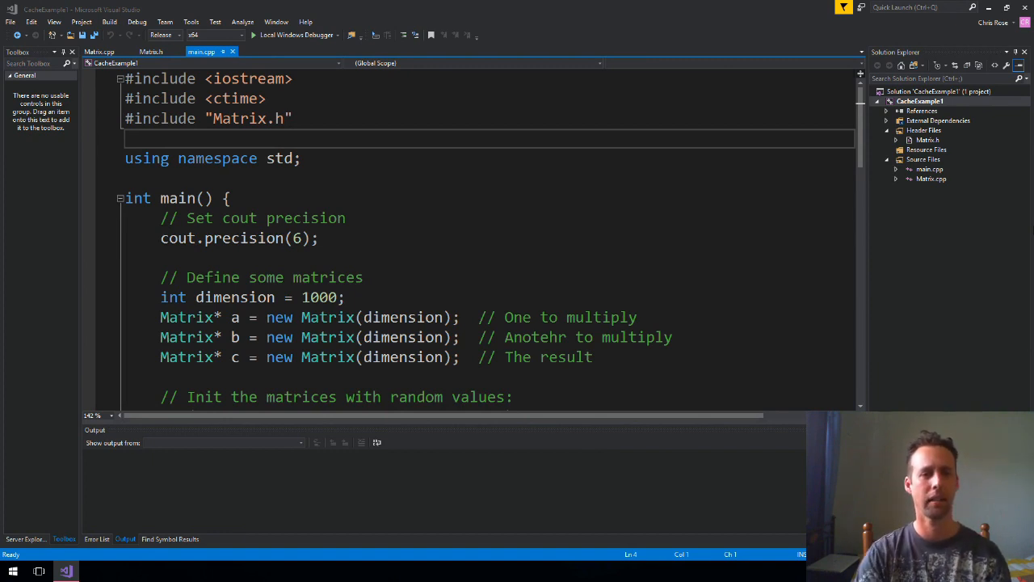
click(358, 179)
click(364, 214)
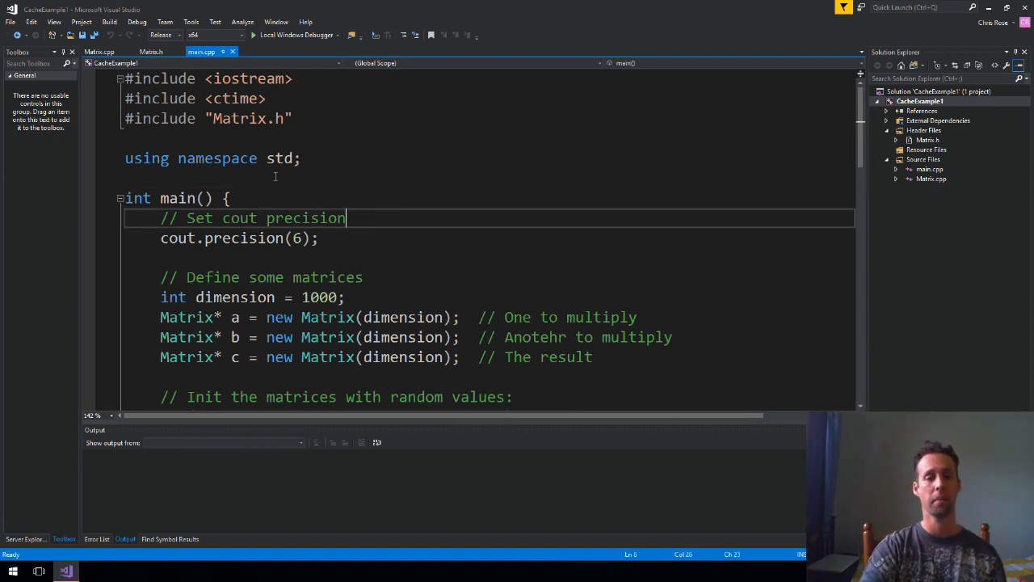
click(307, 259)
drag(257, 297, 320, 297)
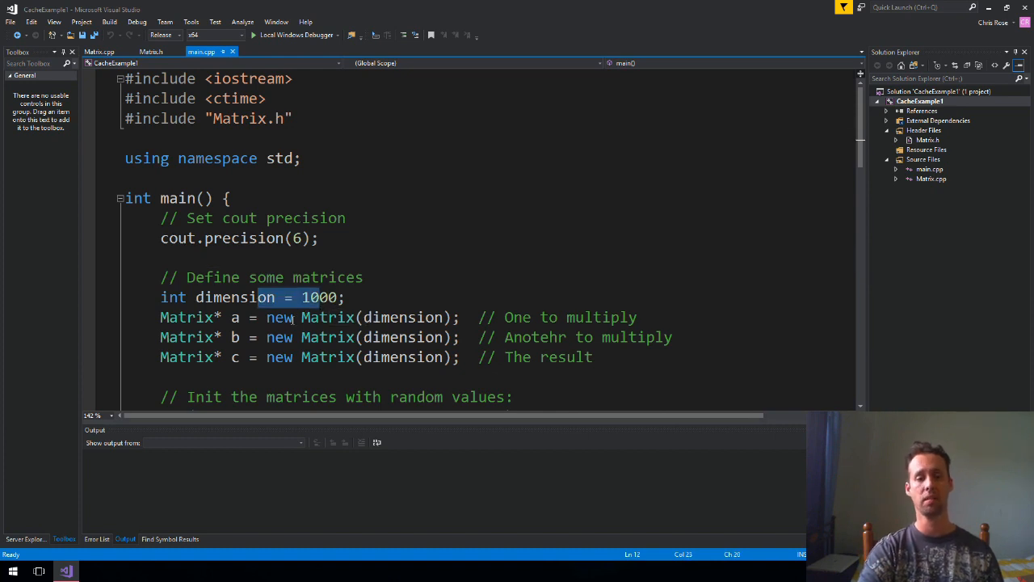
click(235, 318)
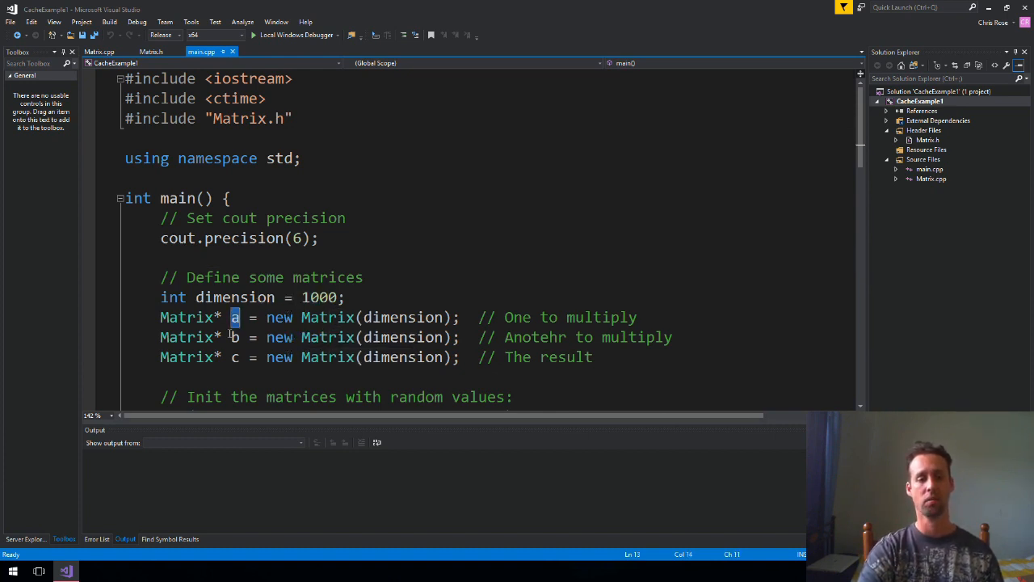
click(235, 337)
click(294, 337)
key(Down)
key(Left)
key(Left)
key(Left)
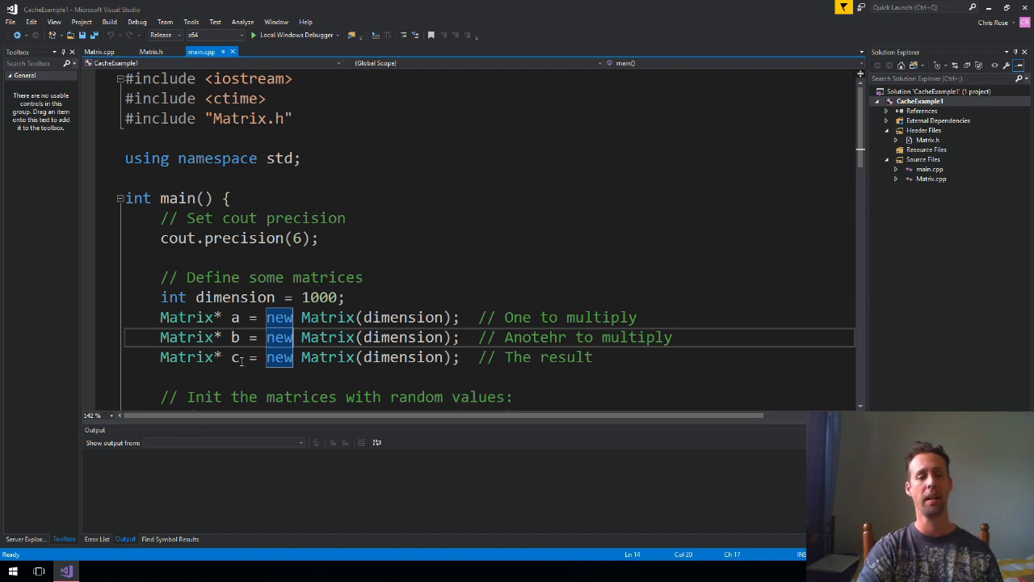
key(Left)
scroll(387, 311, down, 2)
scroll(387, 311, down, 1)
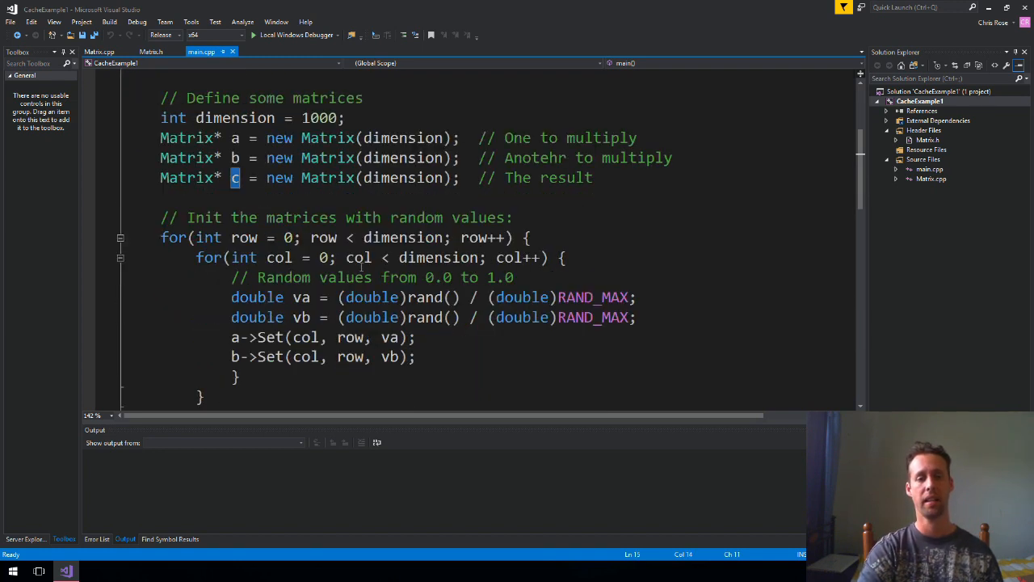
Walk through the row/col loops whose Set calls fill a and b with random values
click(364, 257)
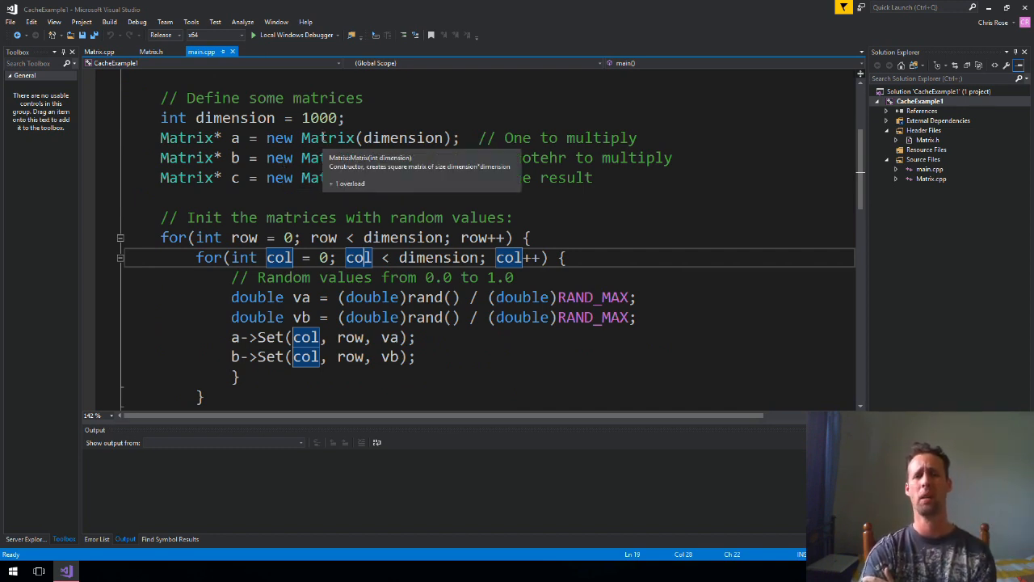
click(311, 179)
click(303, 198)
click(249, 237)
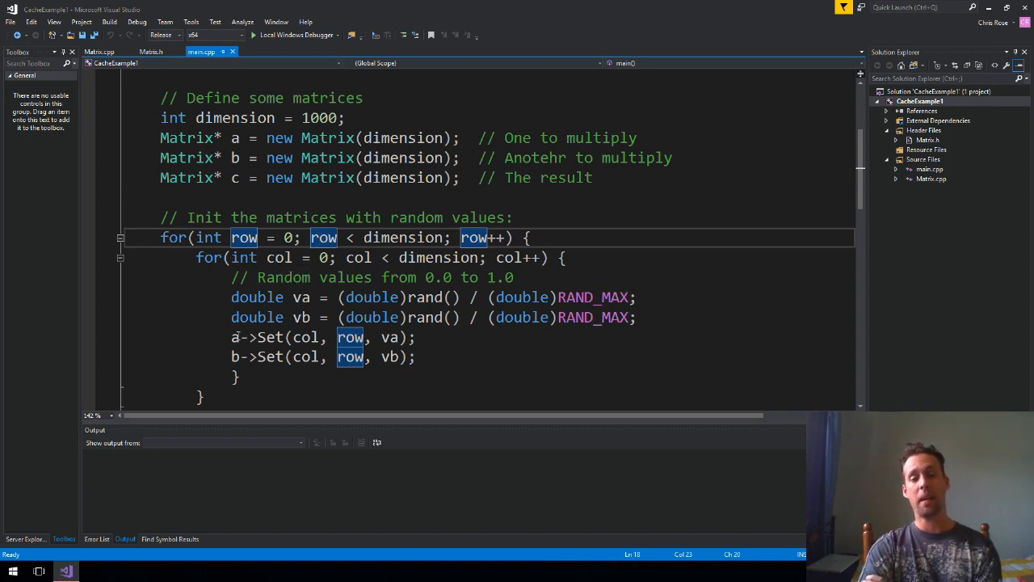
drag(232, 337, 328, 337)
drag(249, 356, 331, 361)
click(278, 318)
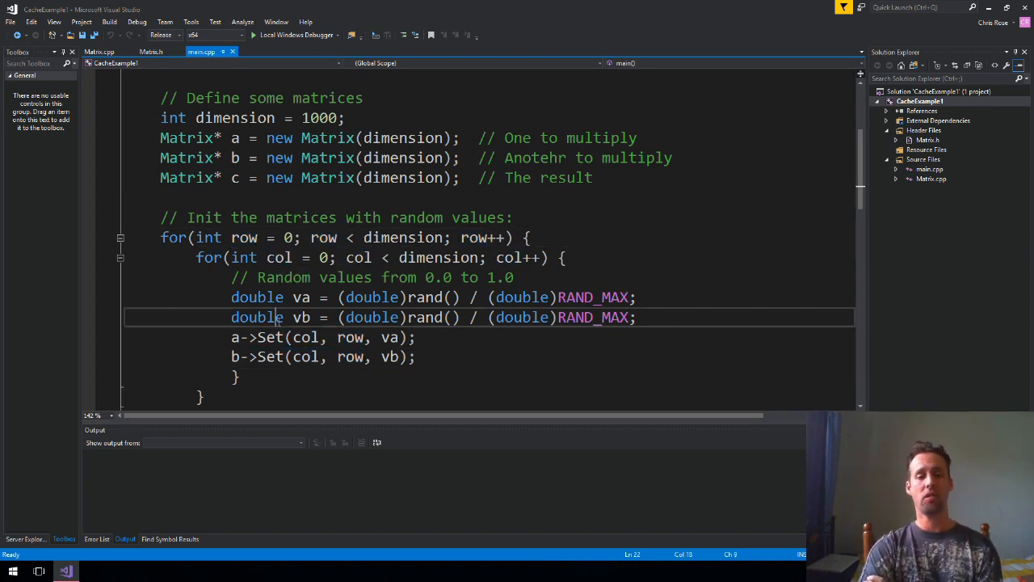
drag(254, 391, 127, 256)
scroll(225, 241, down, 4)
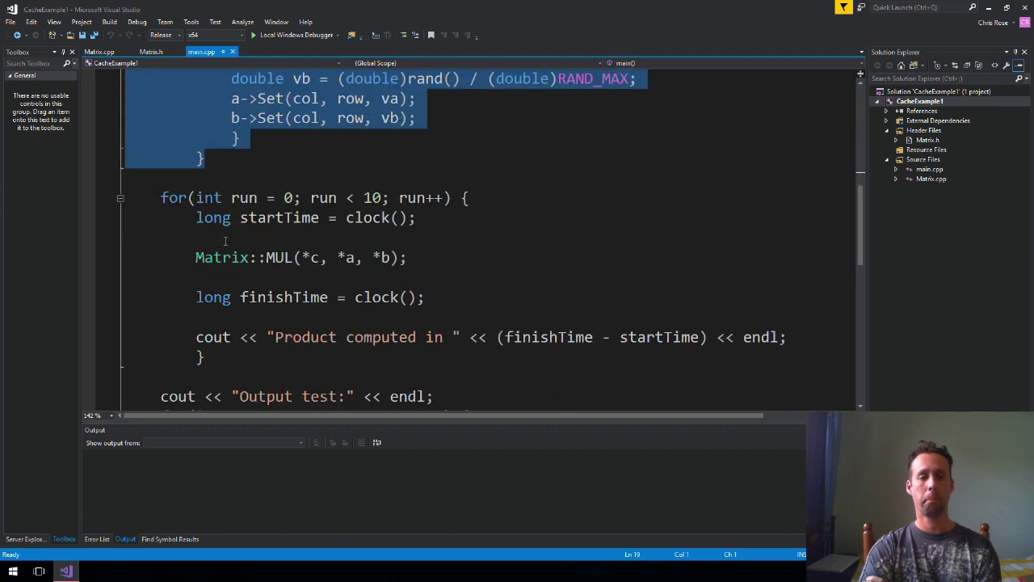
Review the timing loop's clock call and the Matrix::MUL(a, b, c) call
click(283, 198)
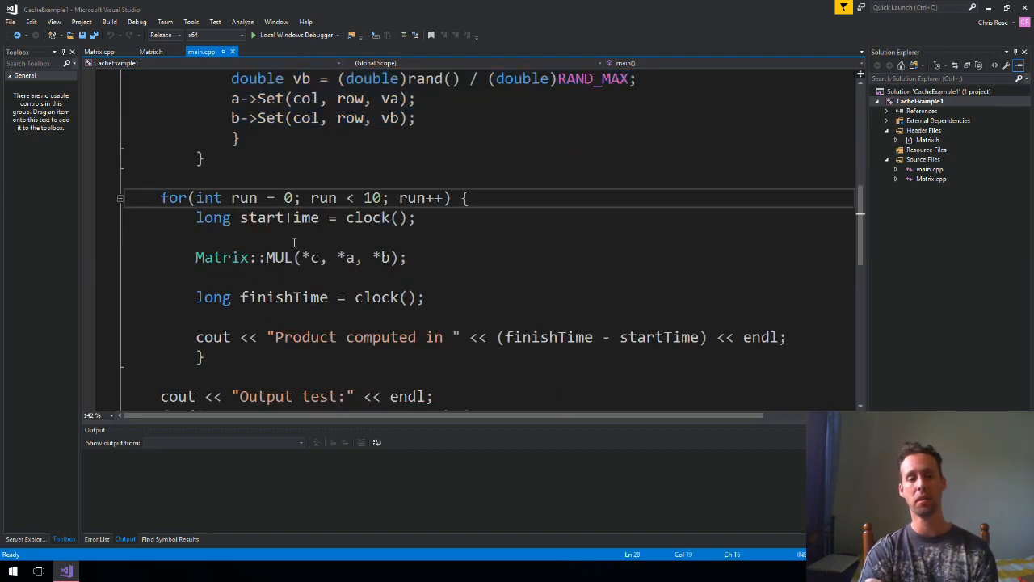
drag(220, 256, 391, 256)
click(383, 257)
double_click(315, 257)
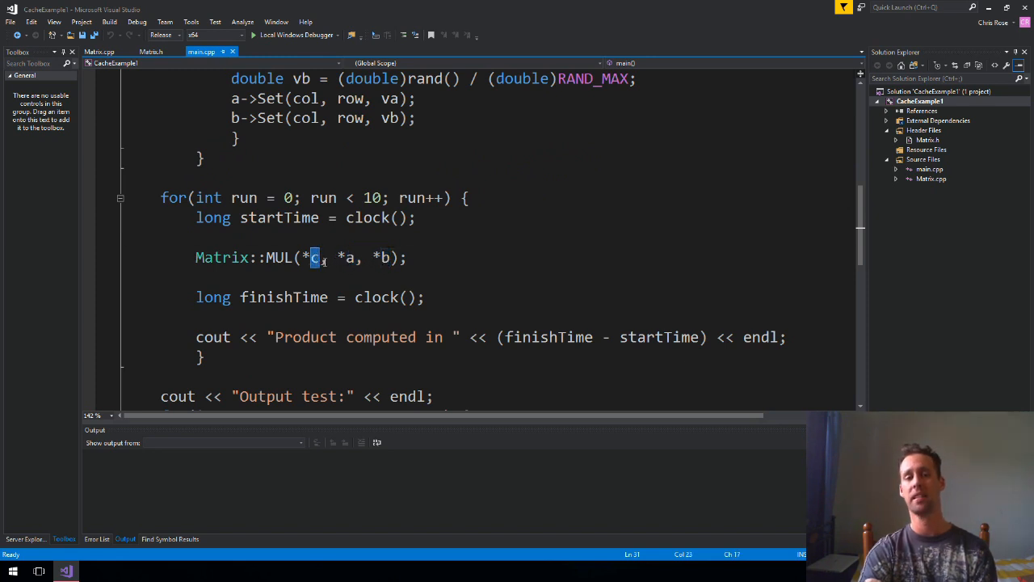
drag(231, 257, 374, 257)
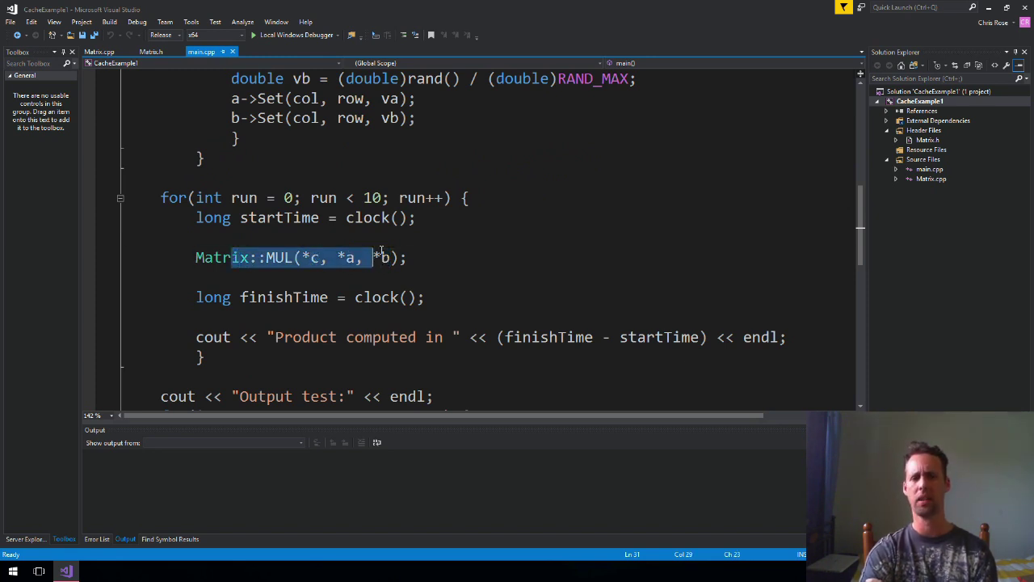
double_click(281, 259)
click(287, 235)
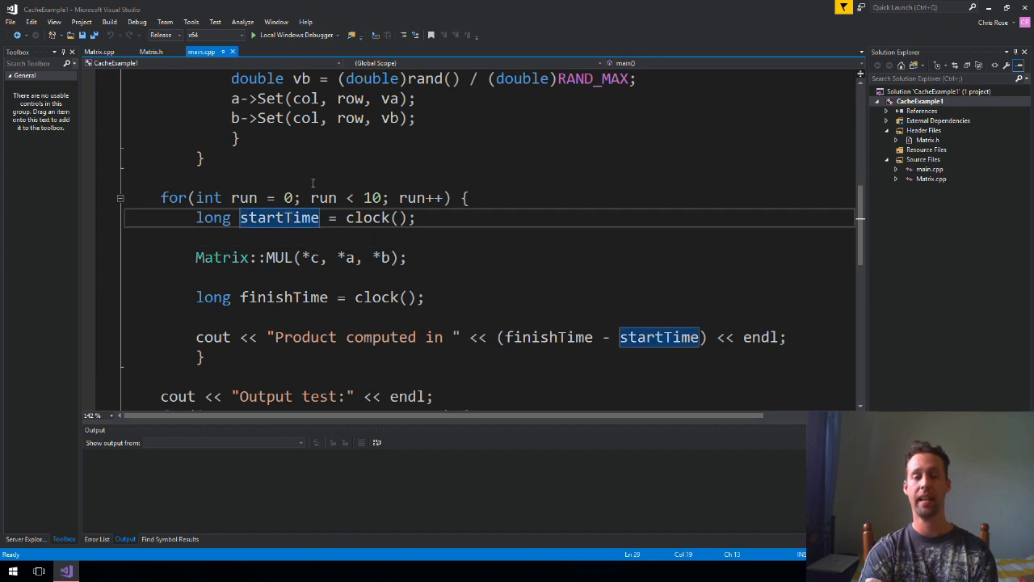
key(Down)
double_click(363, 219)
Review the 'Product computed in' printout, then save and run the benchmark with Ctrl+F5
click(310, 316)
drag(302, 337, 467, 336)
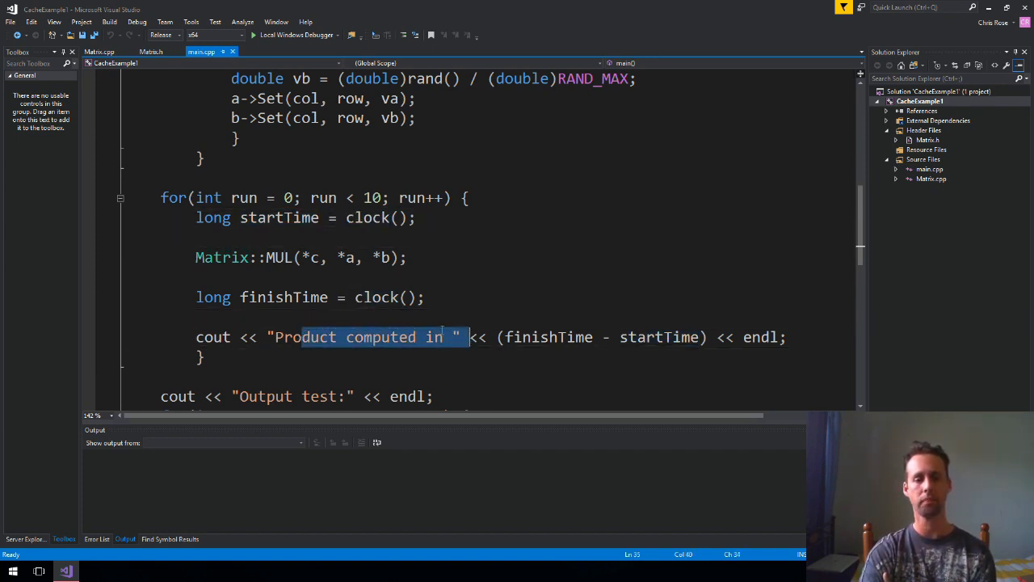
scroll(322, 239, down, 2)
scroll(322, 239, down, 1)
click(275, 217)
scroll(282, 323, down, 2)
scroll(282, 323, up, 2)
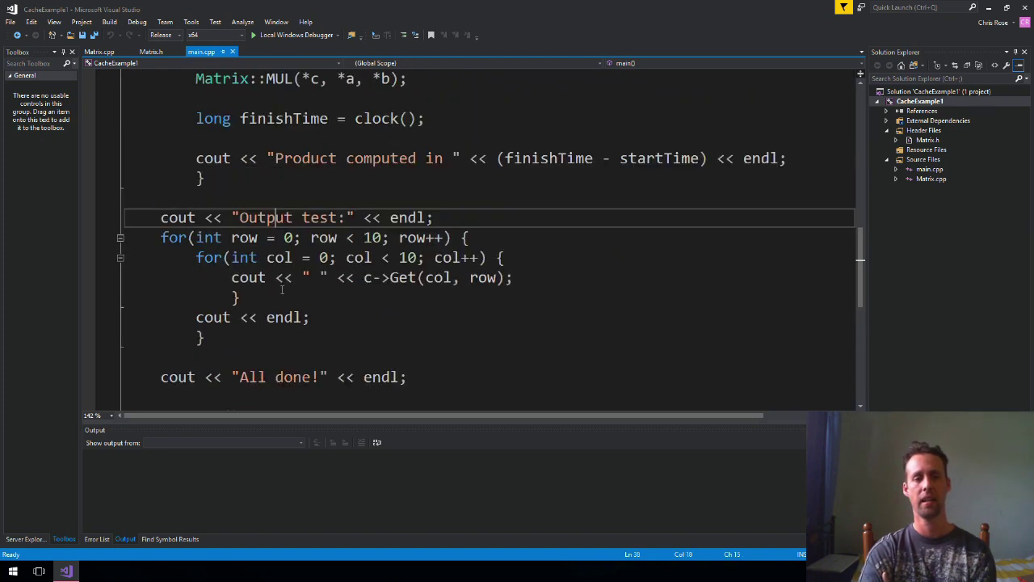
click(327, 178)
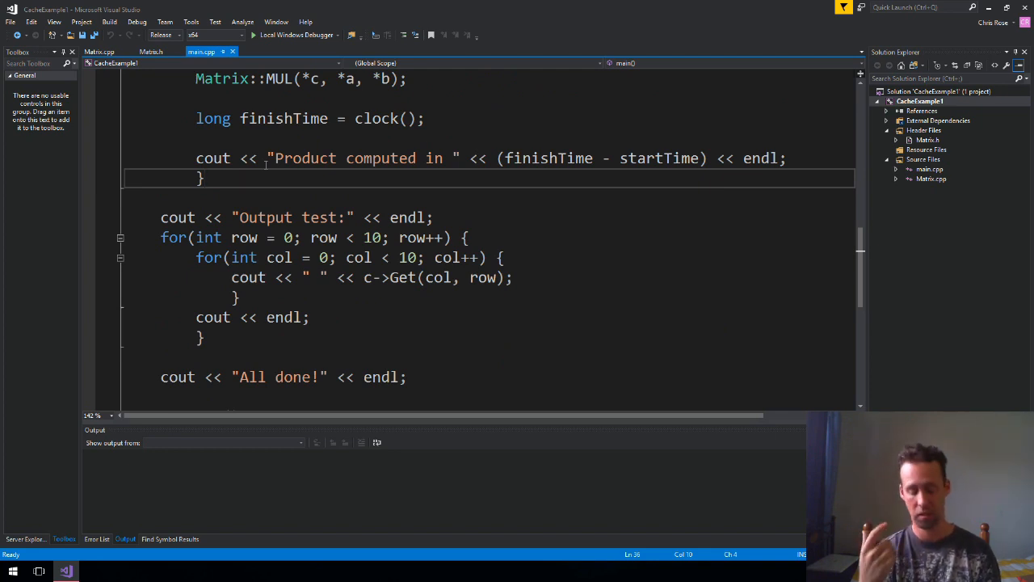
key(ctrl+F5)
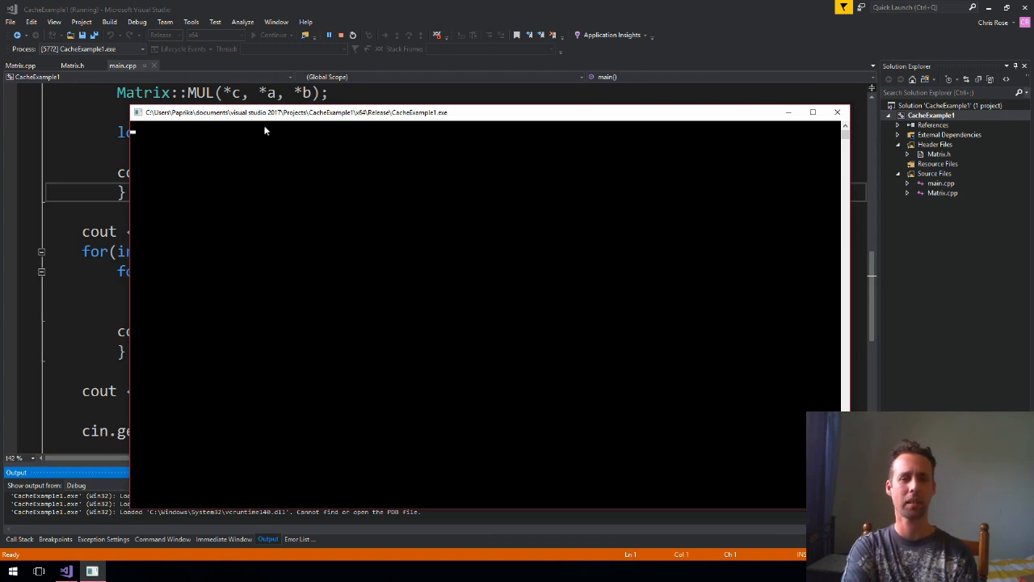
Leave the blank console running and bring up the Matrix class definition in Matrix.h
click(81, 192)
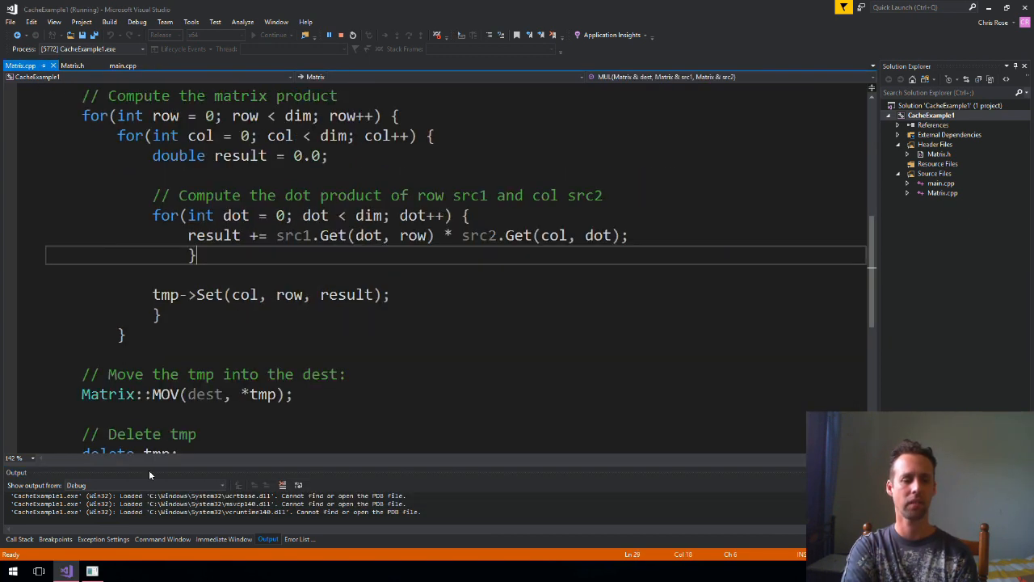
click(92, 571)
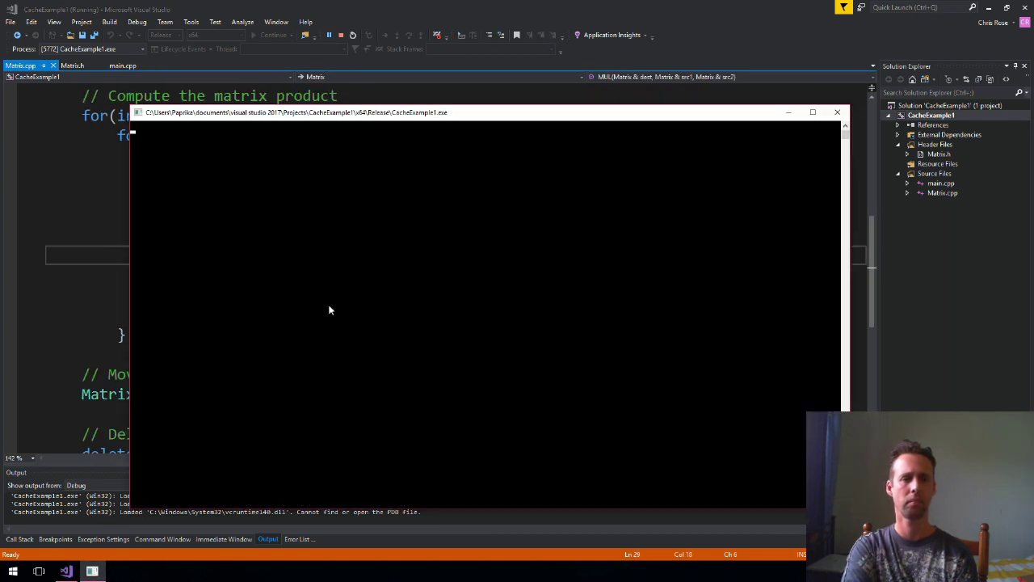
click(62, 171)
scroll(61, 171, up, 3)
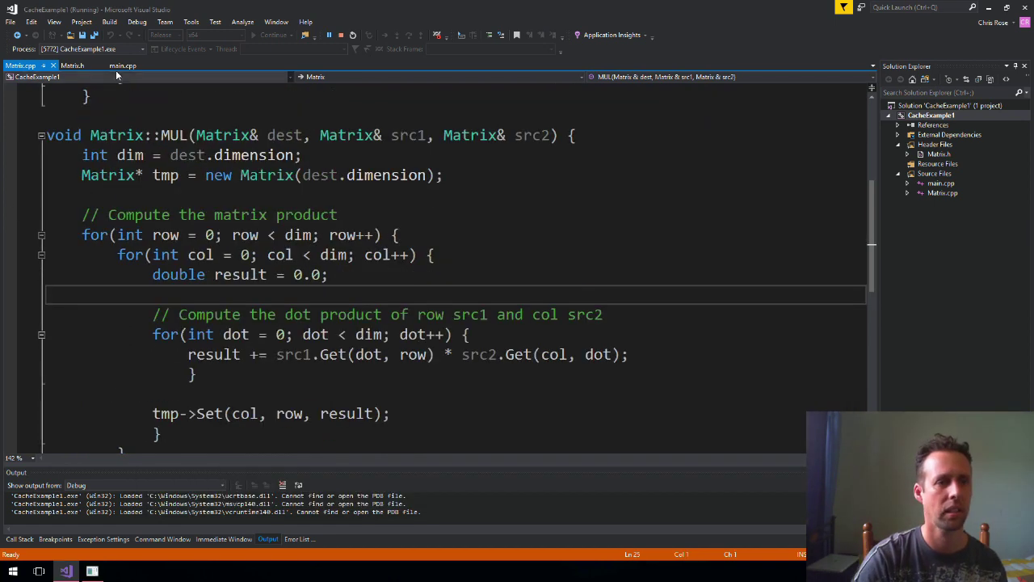
click(74, 66)
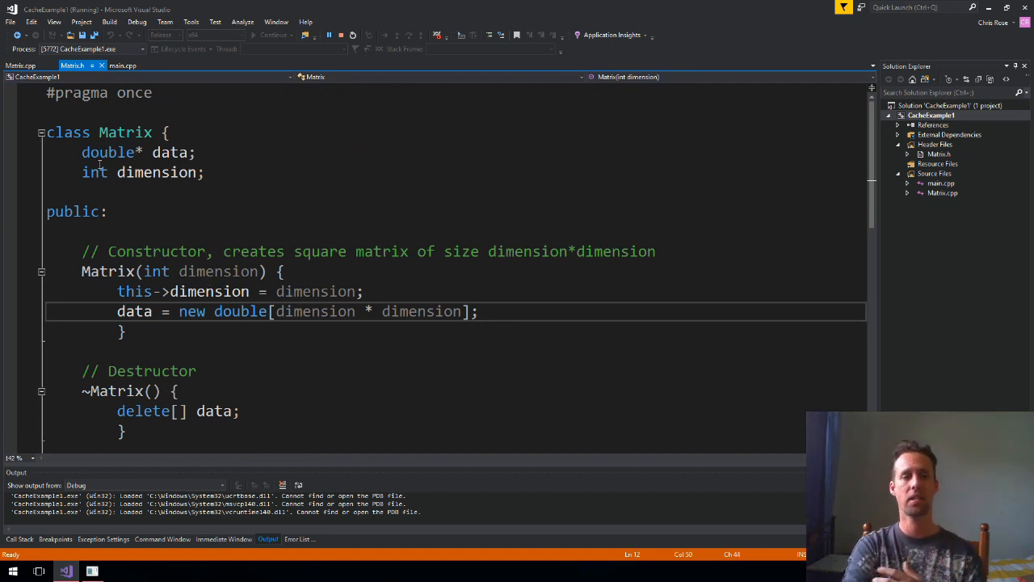
Review the dimension member and the constructor's data allocation in Matrix.h
drag(95, 153, 186, 154)
click(169, 172)
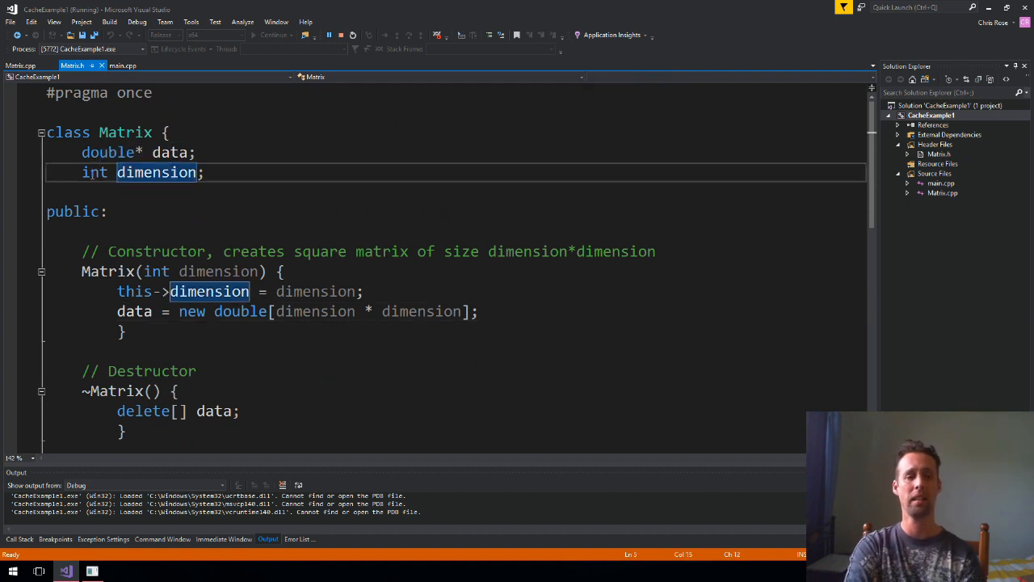
drag(94, 172, 173, 172)
click(186, 172)
key(Down)
key(Down)
scroll(202, 212, down, 1)
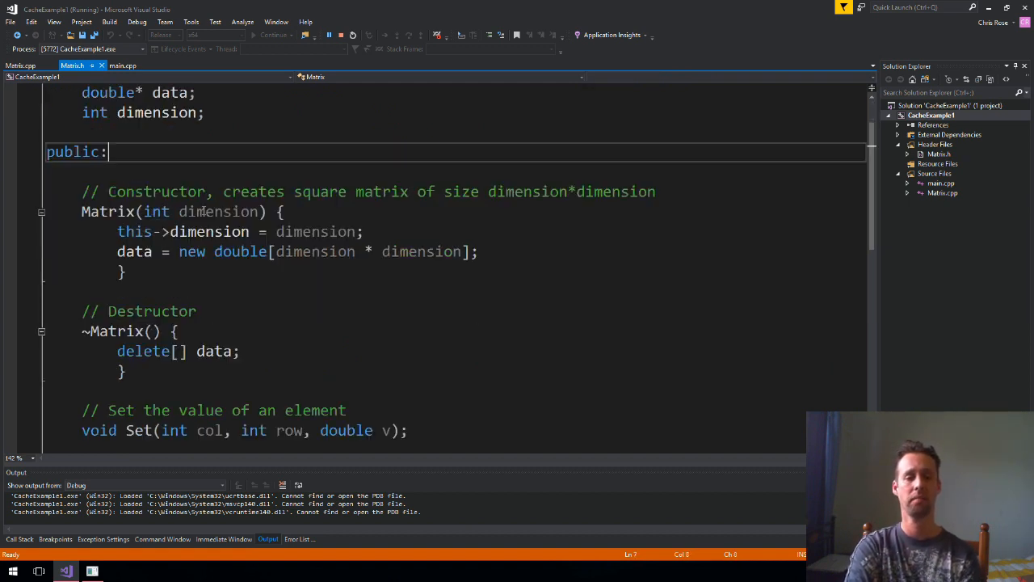
click(209, 232)
click(299, 232)
click(401, 252)
double_click(398, 251)
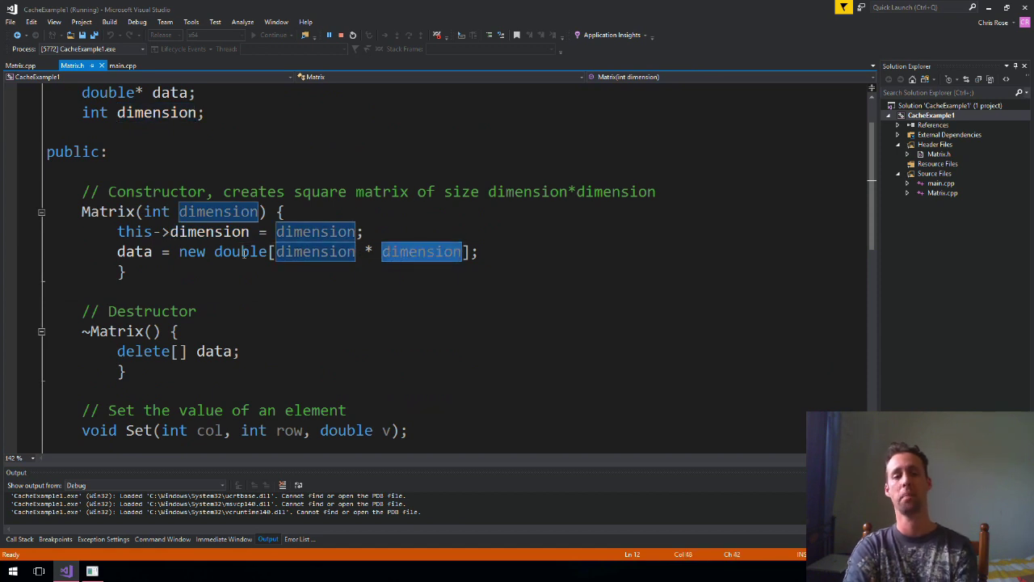
scroll(166, 272, down, 2)
Review the destructor freeing the data array
click(155, 254)
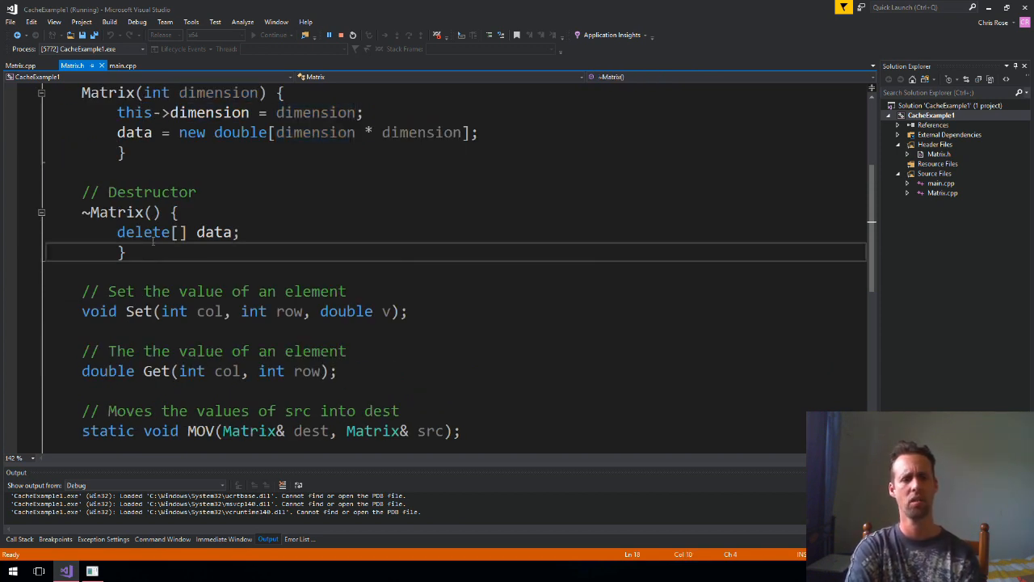
click(148, 233)
key(Up)
key(Down)
double_click(201, 233)
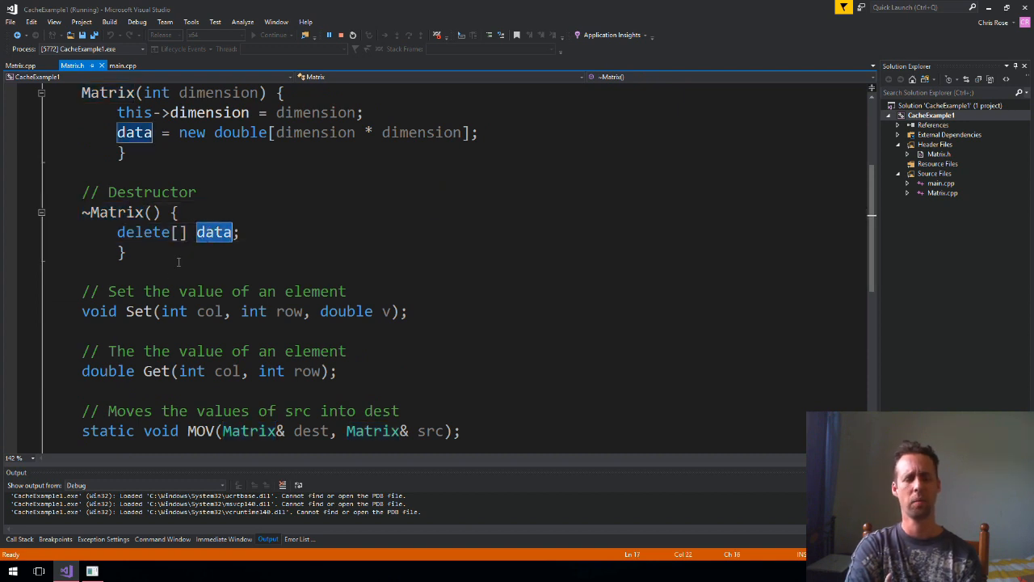
Point out the Set, Get, MOV and MUL declarations, then show MUL in Matrix.cpp
double_click(139, 311)
scroll(139, 195, down, 2)
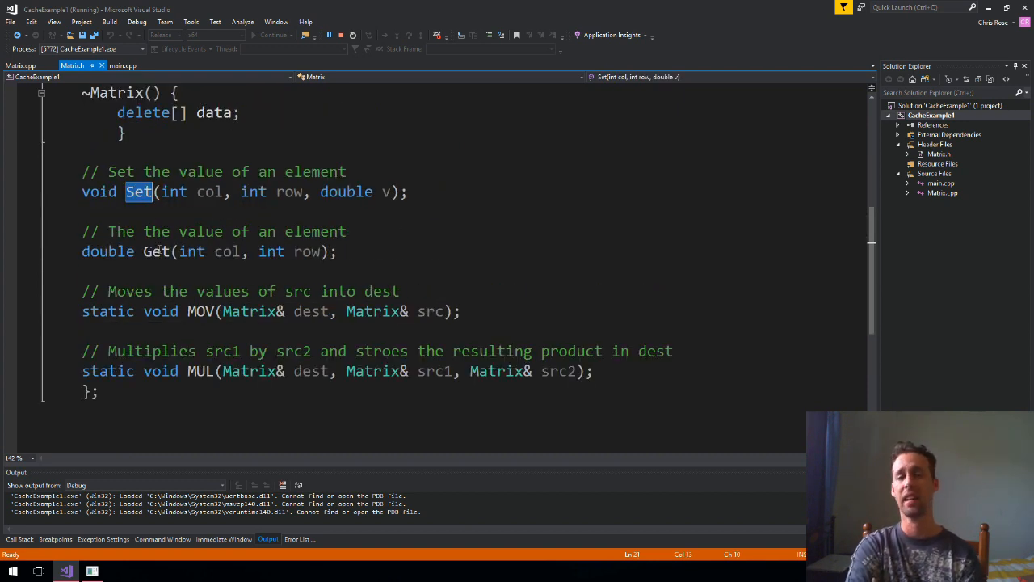
double_click(158, 252)
double_click(199, 314)
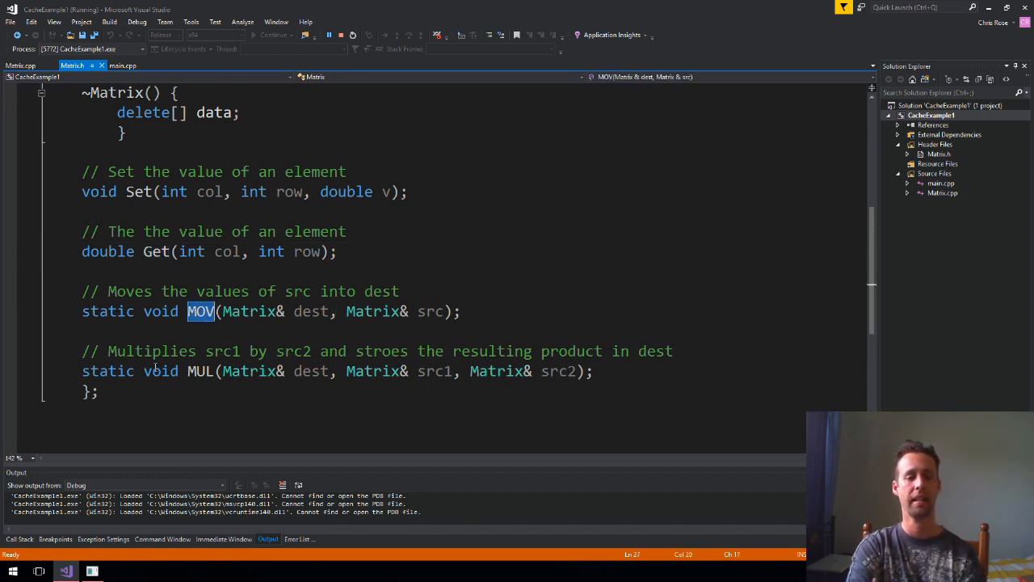
double_click(199, 371)
click(266, 370)
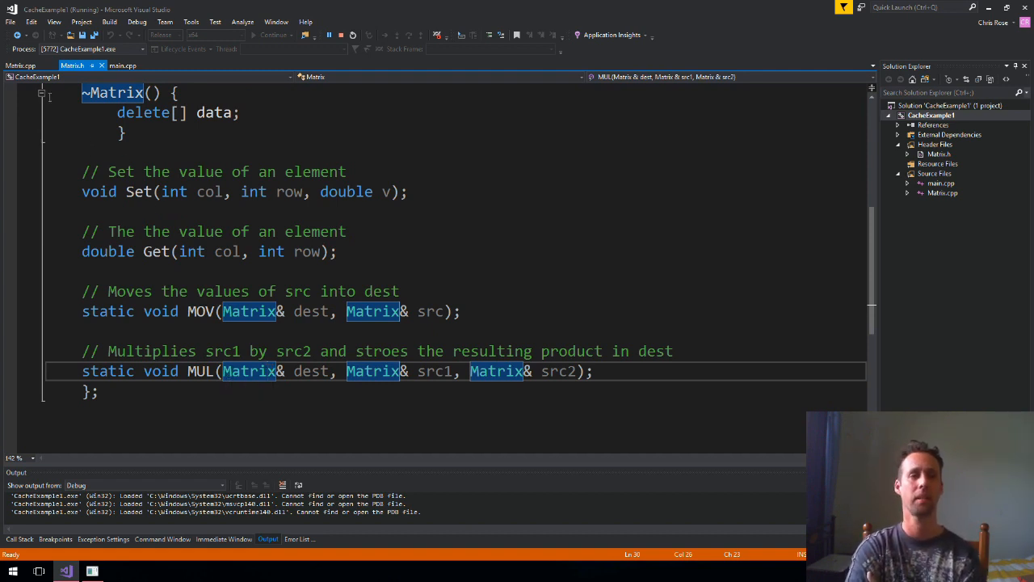
click(20, 66)
click(259, 194)
scroll(259, 189, up, 4)
scroll(260, 188, up, 1)
Review the Set, Get and MOV implementations and insert a blank line inside MUL's col loop
click(180, 171)
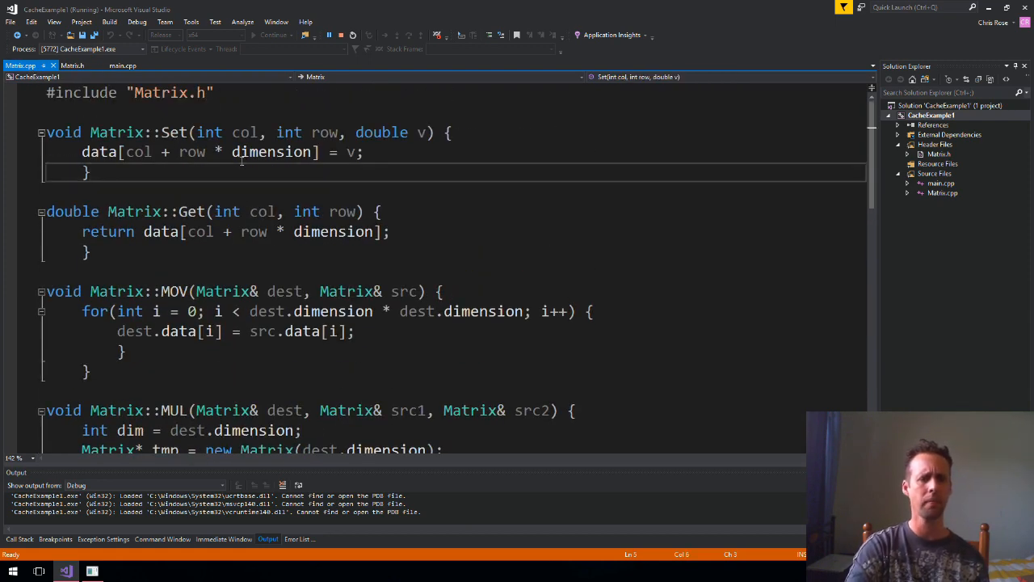
double_click(174, 131)
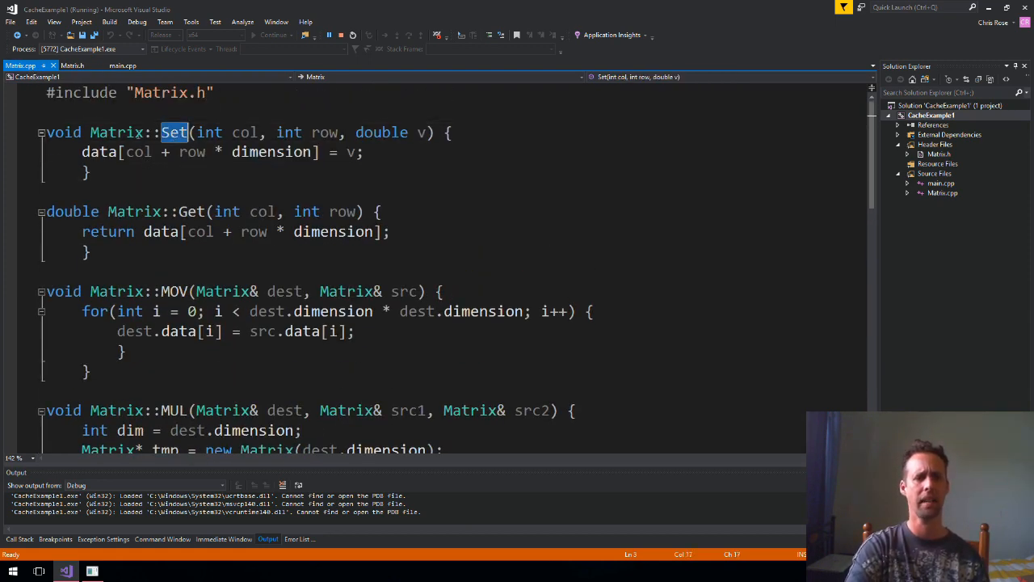
double_click(132, 132)
double_click(191, 212)
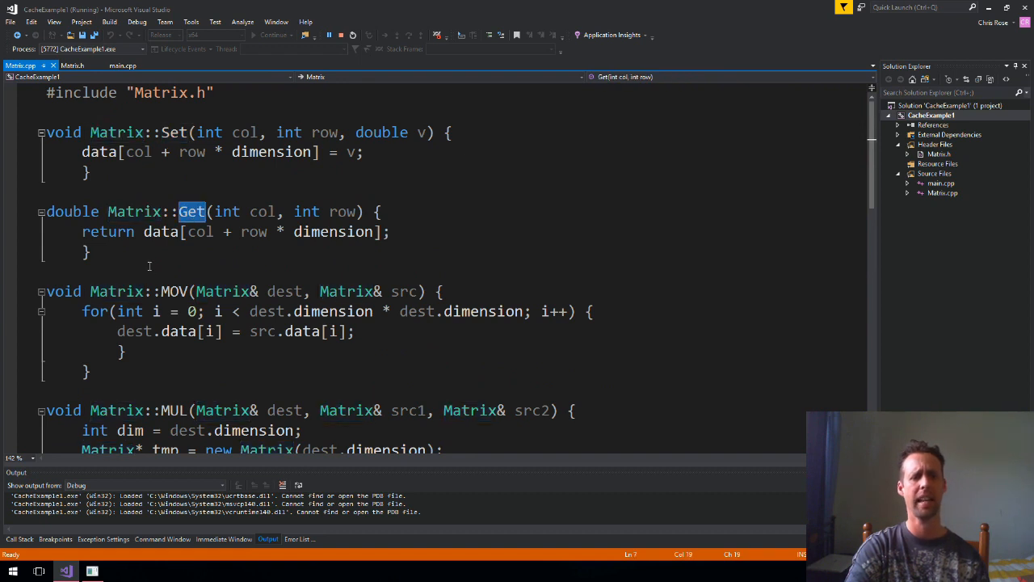
click(190, 244)
drag(168, 291, 311, 291)
drag(136, 331, 301, 332)
key(Down)
scroll(284, 320, down, 1)
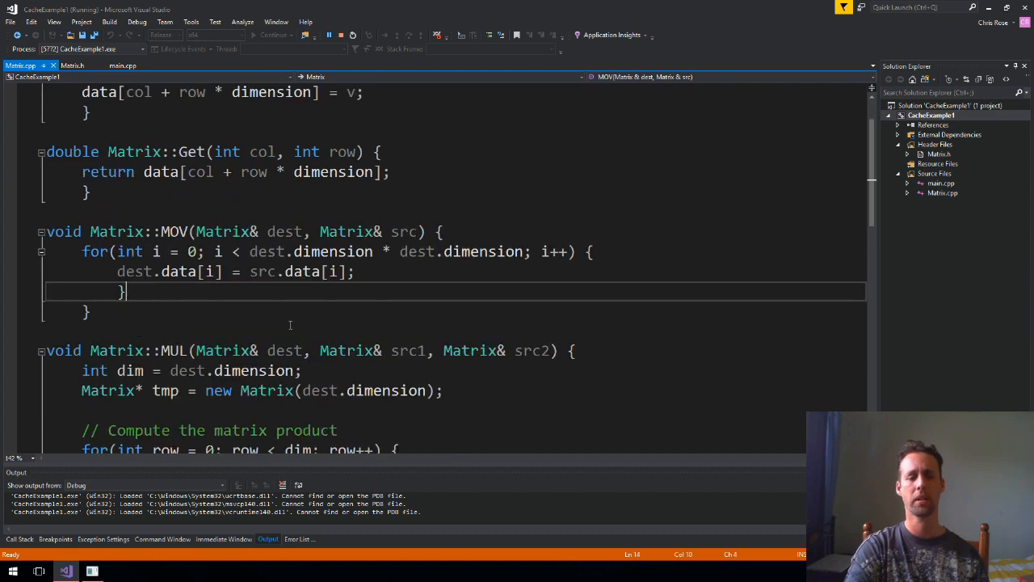
scroll(283, 319, down, 2)
scroll(264, 305, down, 2)
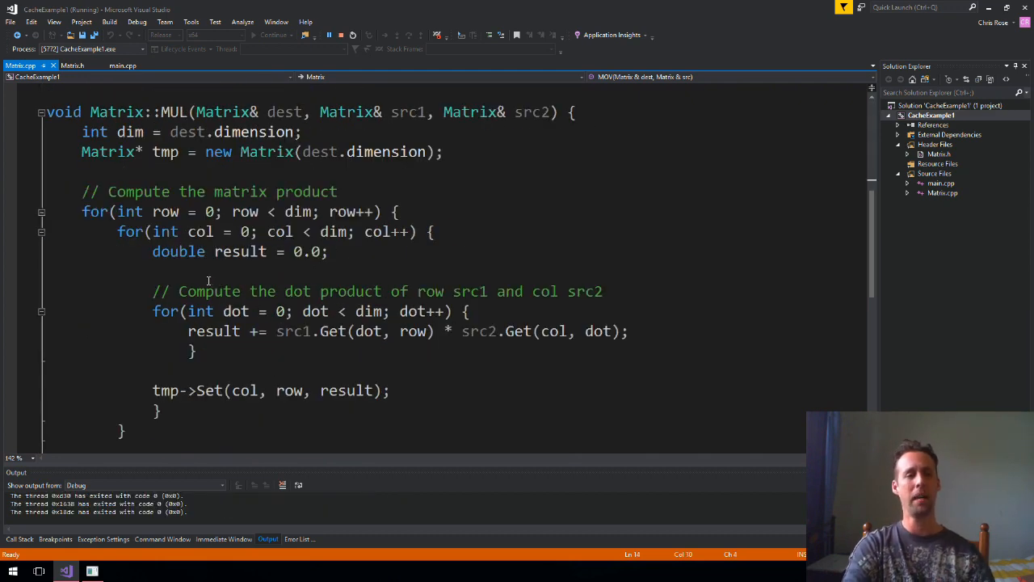
click(475, 235)
key(Return)
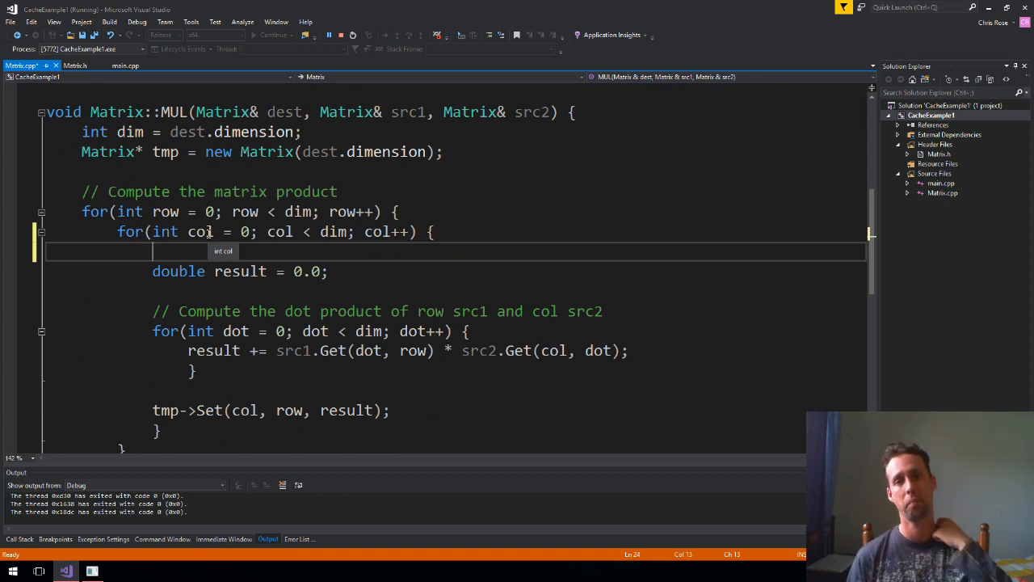
Move the console aside to read the ~14,000 timings, then stop the benchmark run
key(alt+Tab)
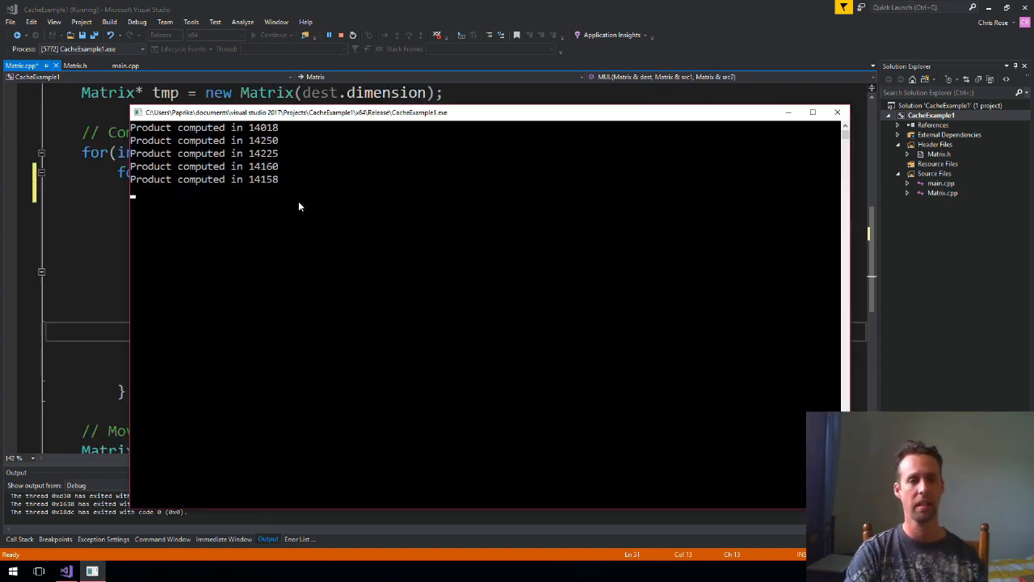
drag(326, 117, 443, 197)
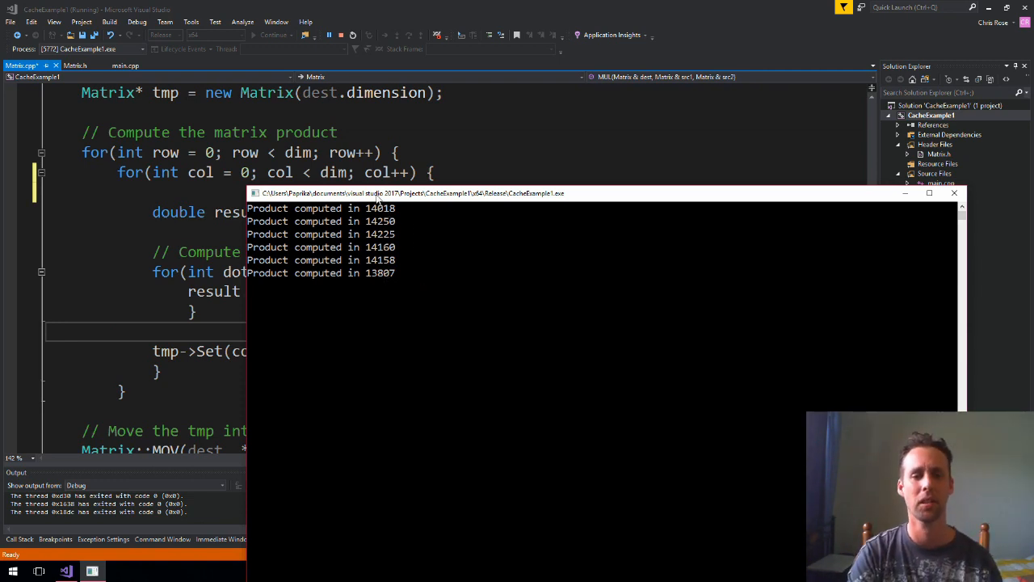
click(346, 153)
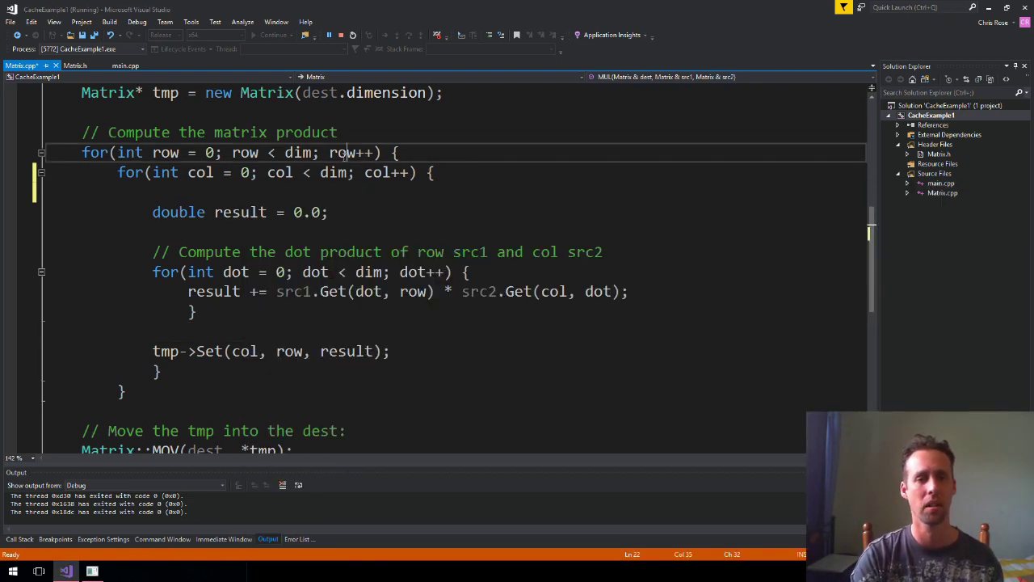
click(340, 34)
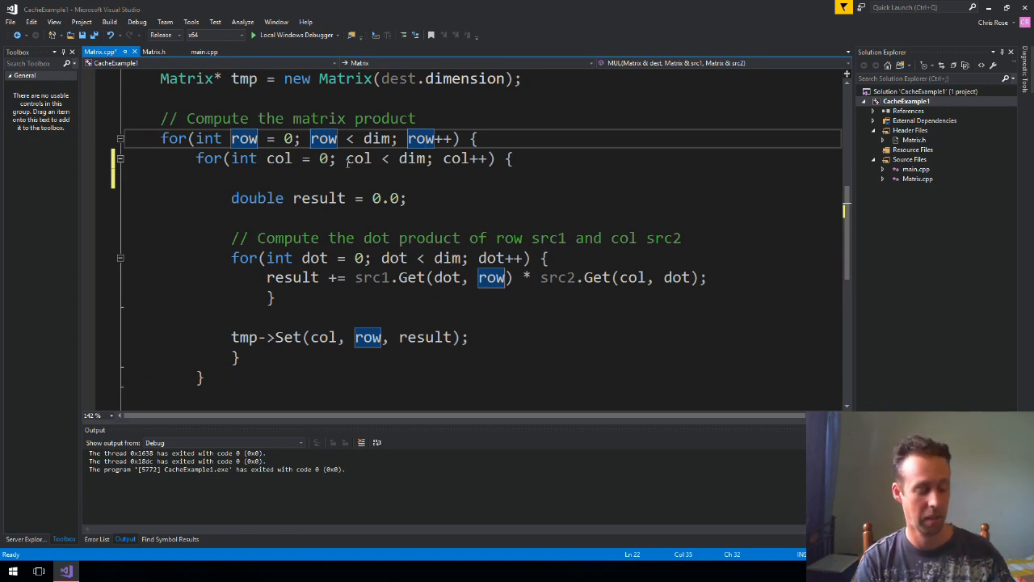
In Matrix.h rename data to dataCol and add a double* dataRow member, saving the header
click(335, 234)
click(154, 51)
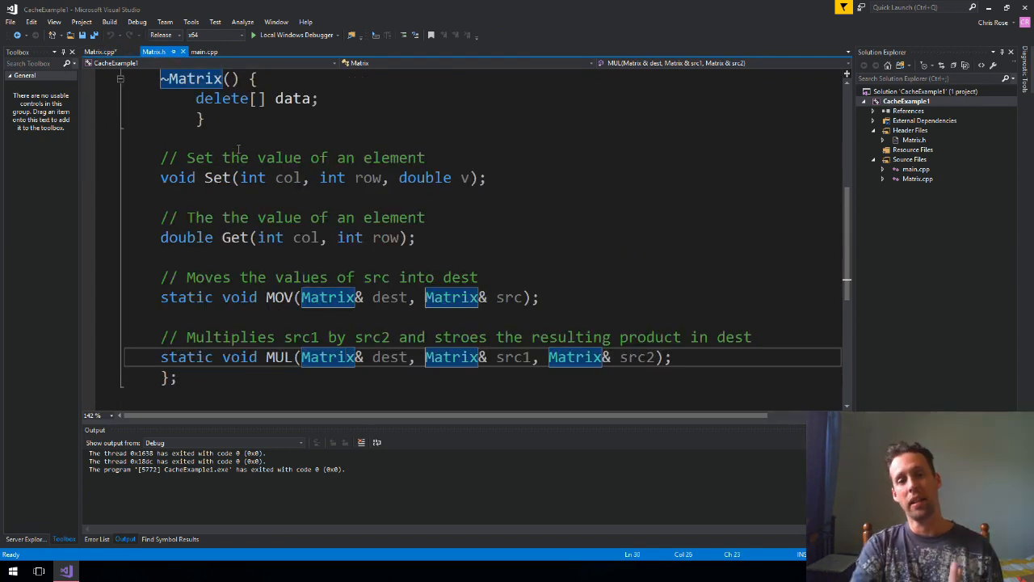
scroll(257, 113, up, 2)
scroll(258, 121, up, 2)
click(265, 121)
scroll(266, 129, up, 1)
click(265, 139)
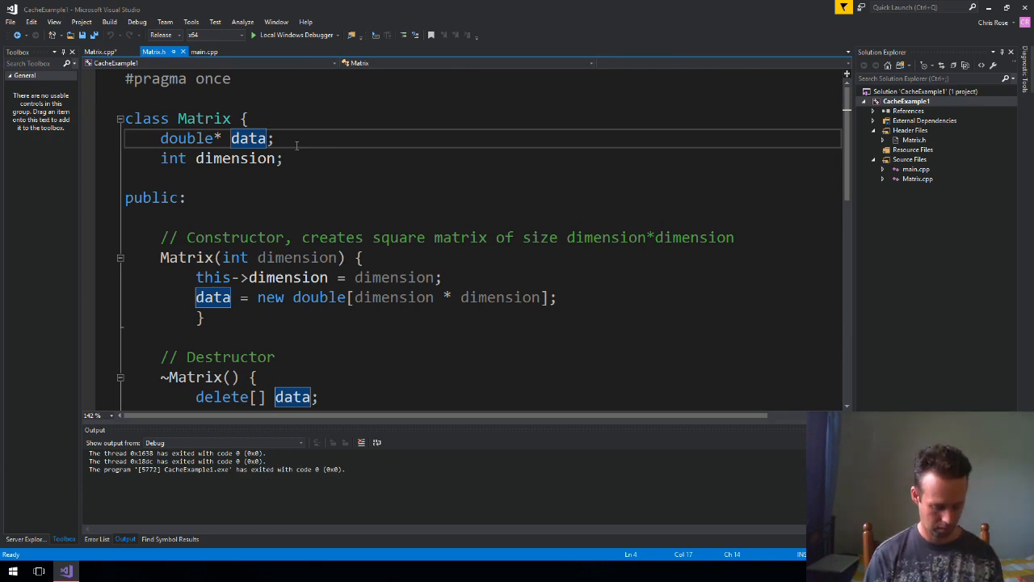
text(Col)
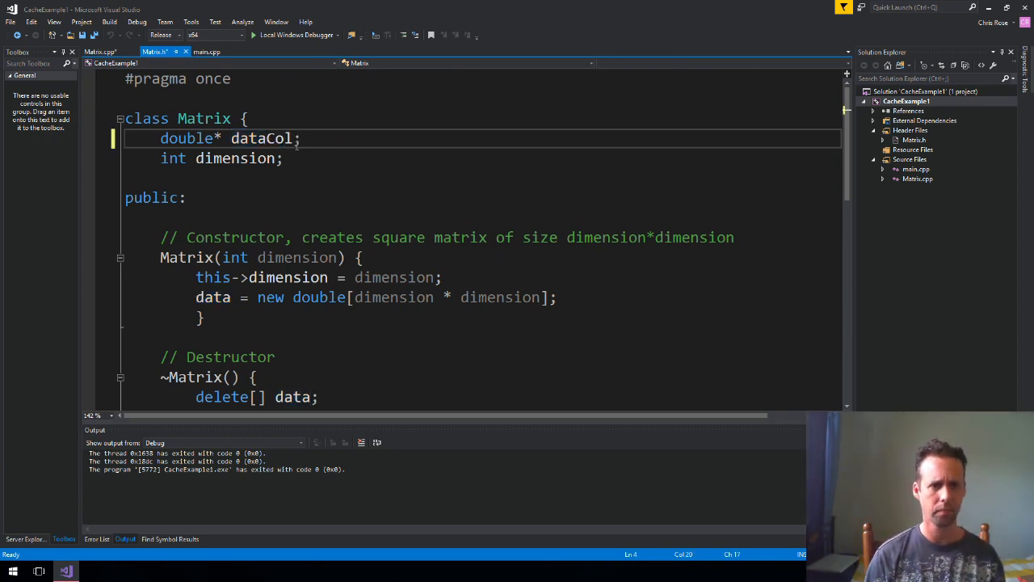
key(Return)
text(double)
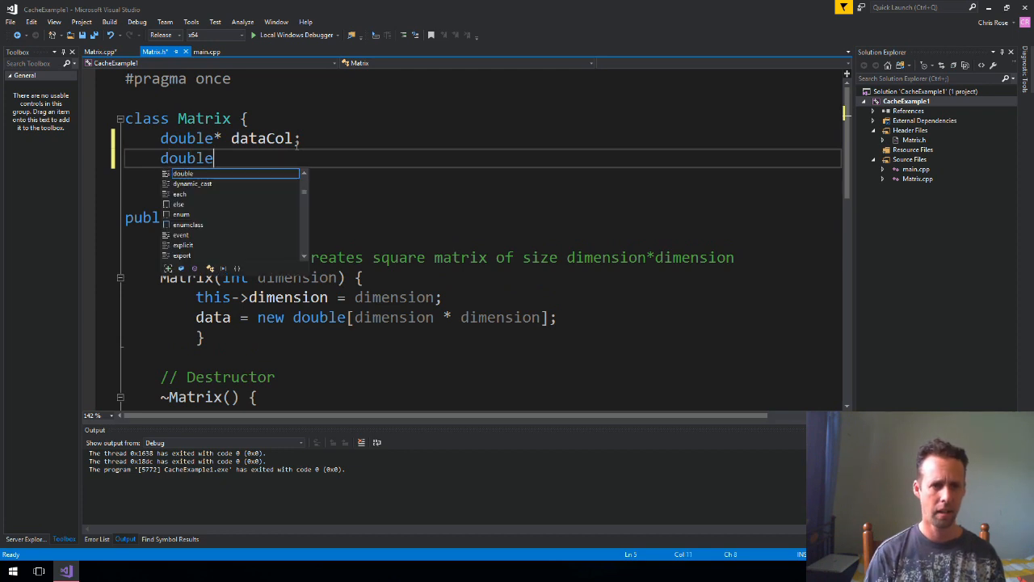
text(* dataRow)
key(ctrl+s)
key(Down)
key(Down)
key(Down)
double_click(274, 138)
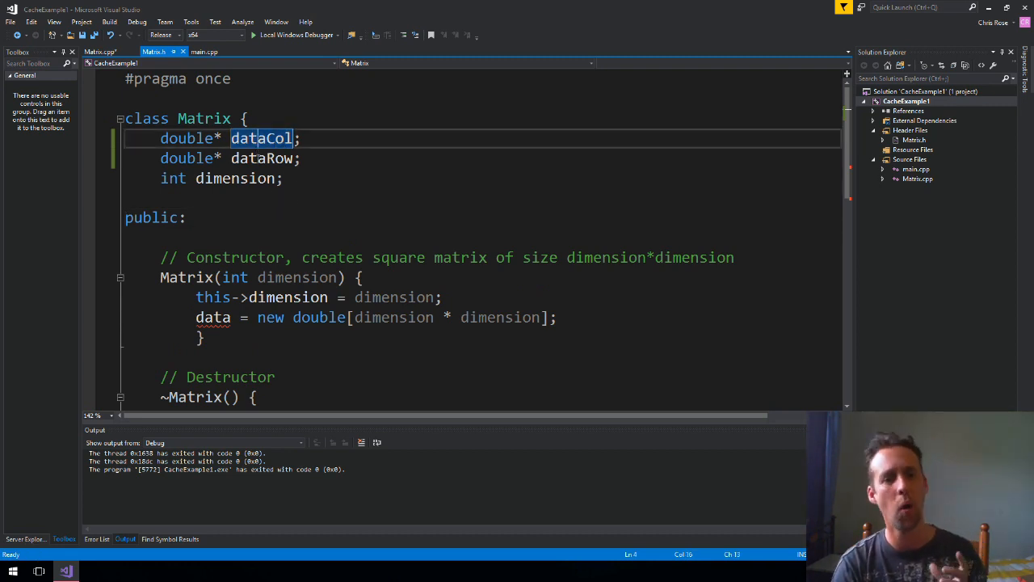
double_click(259, 160)
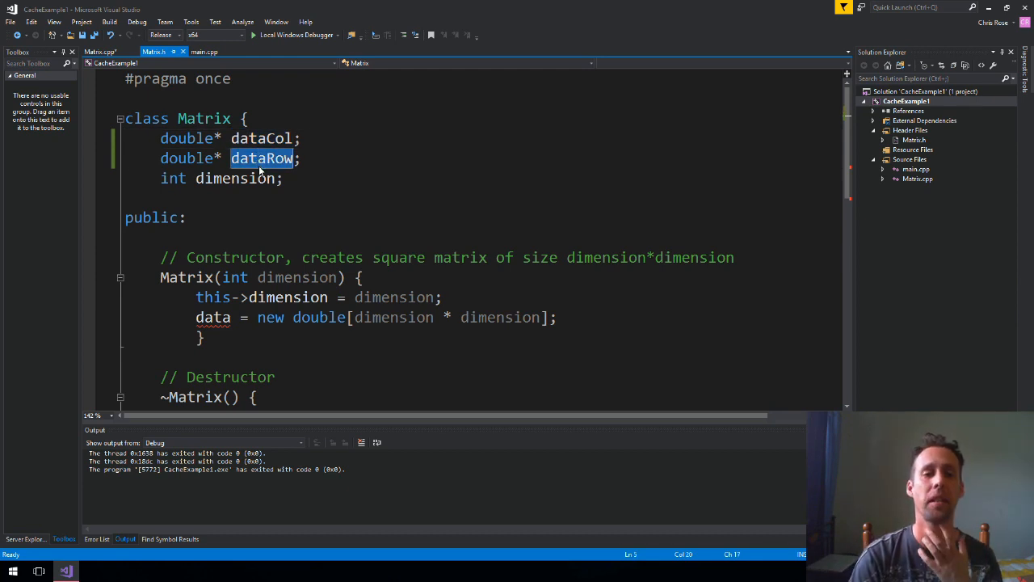
mouse_move(243, 178)
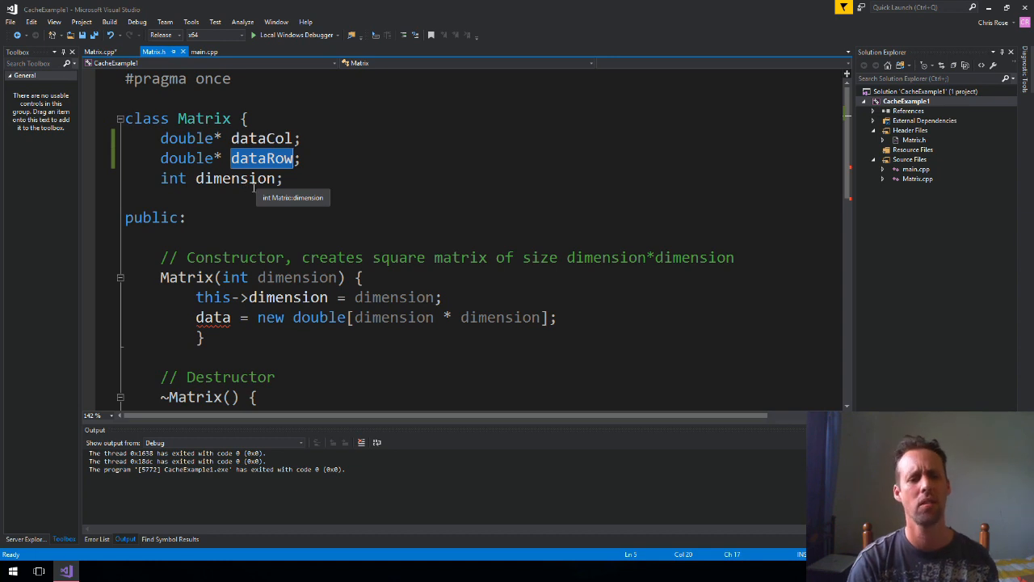
Make the constructor allocate both dataCol and dataRow arrays
click(231, 318)
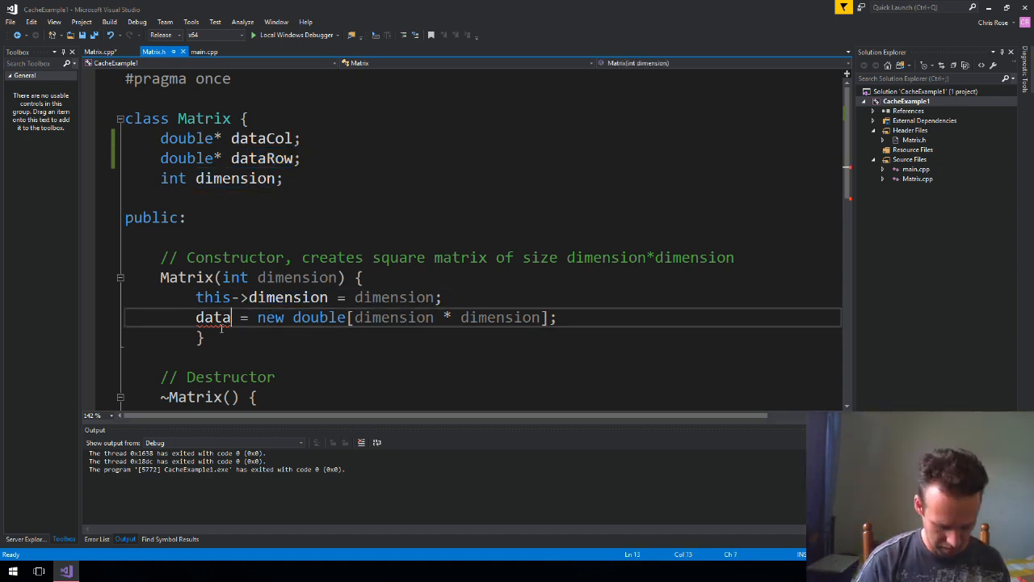
text(Row)
key(Down)
text(dataRow = new double[dimension * dimension];)
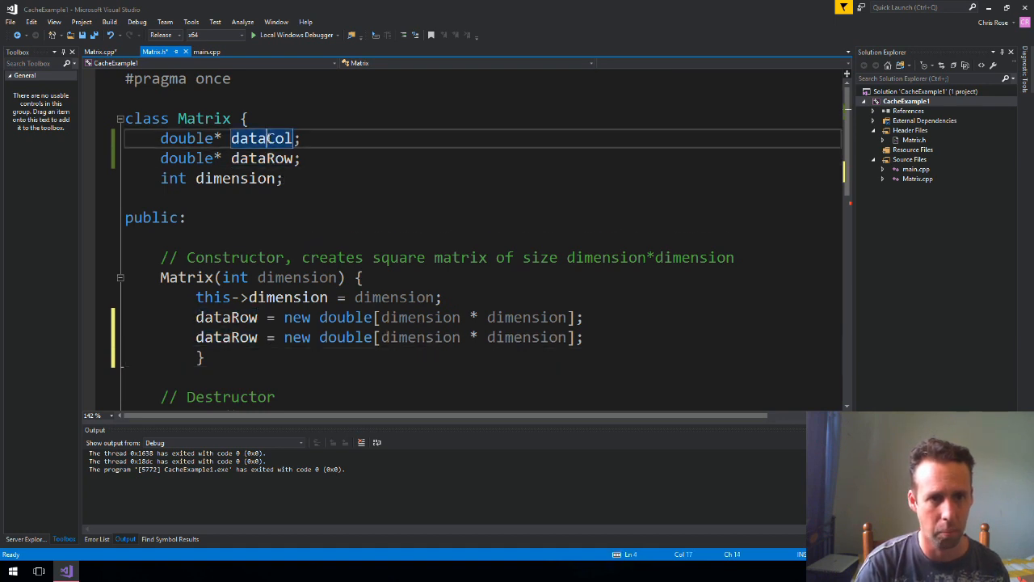
double_click(265, 138)
key(ctrl+c)
double_click(239, 316)
key(ctrl+v)
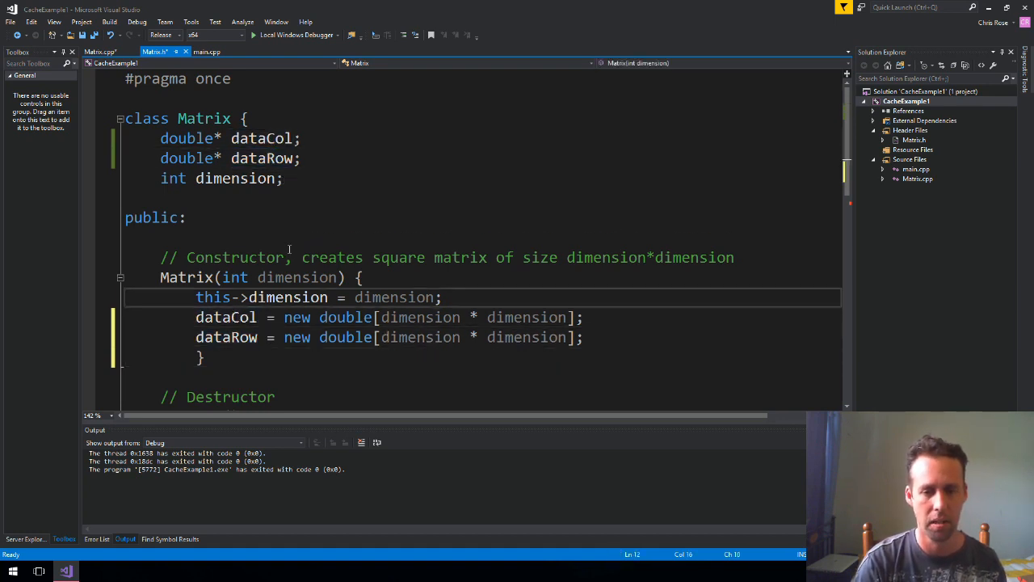
scroll(258, 297, down, 3)
click(264, 257)
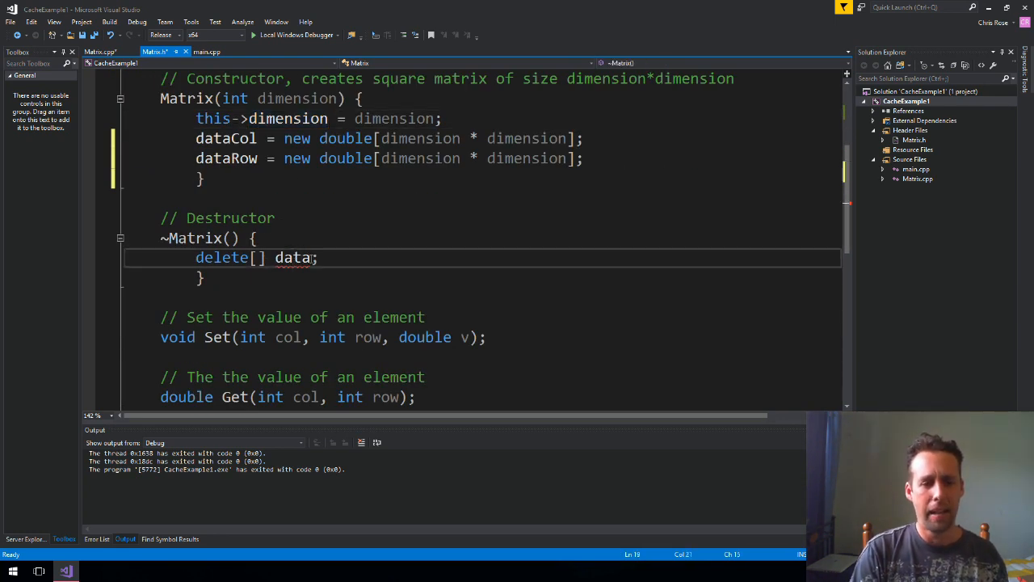
text(Row)
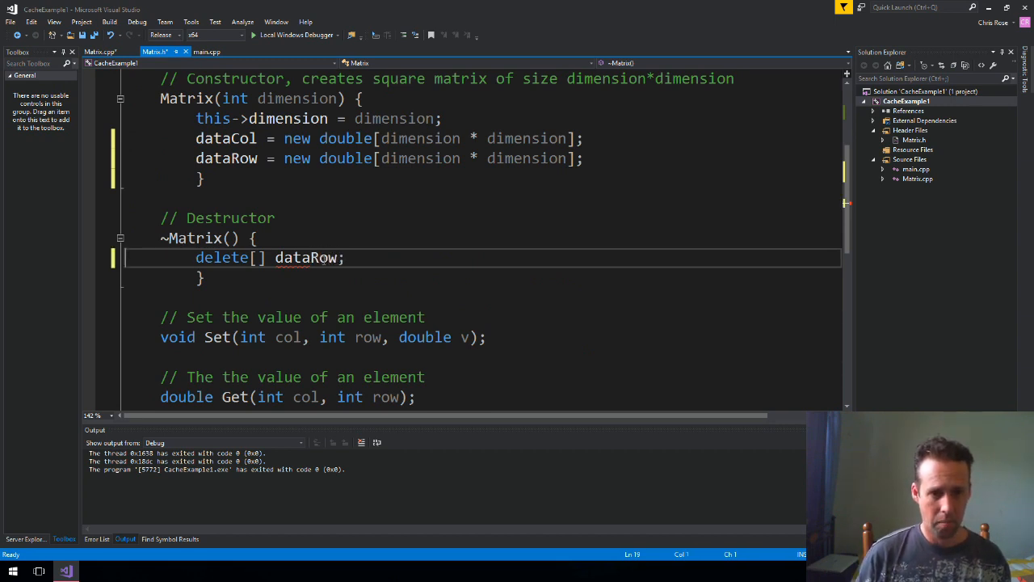
Change the destructor to delete[] dataRow; and delete[] dataCol;
key(shift+Down)
key(ctrl+c)
key(ctrl+v)
key(Up)
key(End)
key(Left)
key(Left)
key(Left)
key(BackSpace)
key(Left)
key(Left)
key(Left)
key(Delete)
text(C)
key(Down)
key(Up)
key(Up)
scroll(367, 261, down, 1)
scroll(366, 261, down, 2)
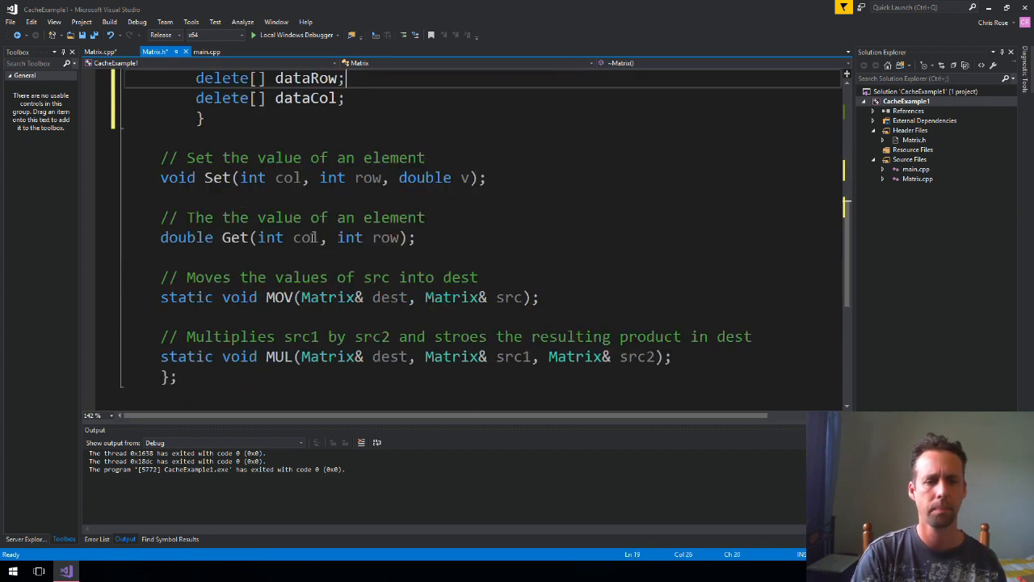
Switch to Matrix.cpp and place the caret after data in Set
click(294, 257)
click(294, 197)
scroll(294, 194, up, 2)
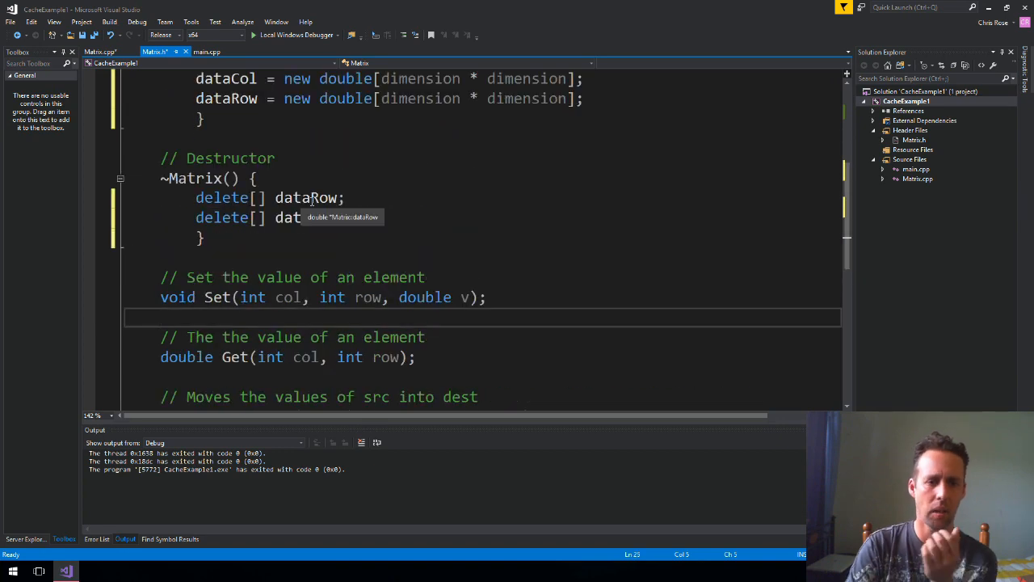
click(99, 51)
scroll(265, 166, up, 4)
scroll(264, 166, up, 2)
click(264, 167)
click(174, 99)
click(173, 139)
Make Set's assignment write to dataCol[col + row * dimension]
click(176, 98)
click(196, 138)
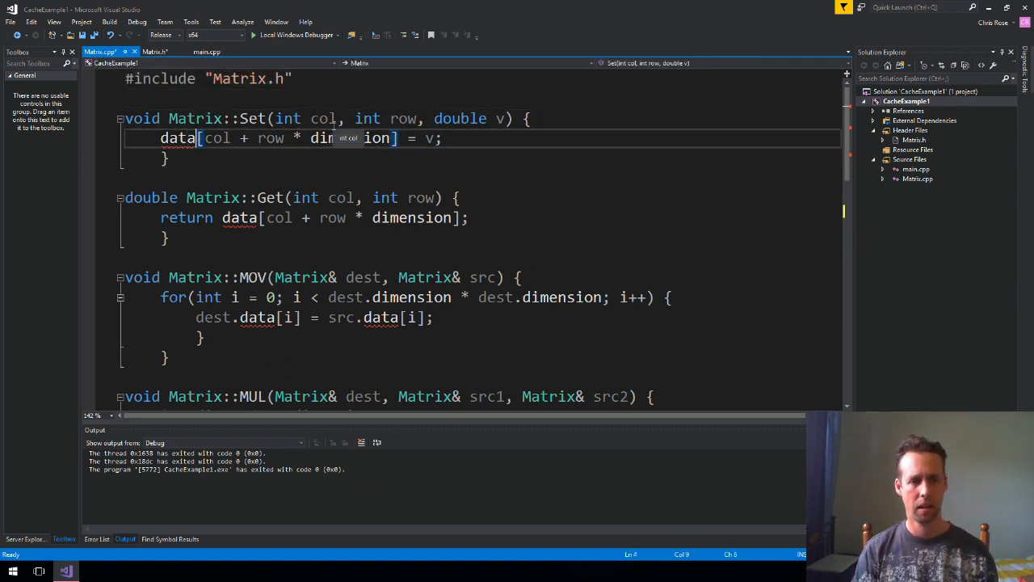
text(Row)
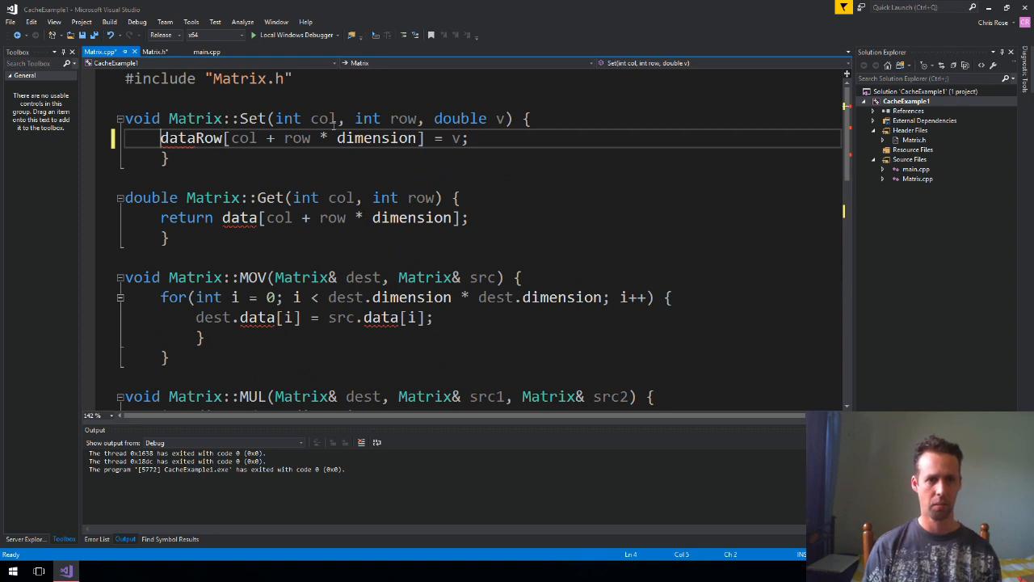
key(Delete)
key(Delete)
key(Delete)
text(col)
key(Left)
key(Left)
key(BackSpace)
text(C)
Add a second Set line dataRow[row + col * dimension] = v; with transposed indexing
key(shift+End)
key(ctrl+c)
key(End)
key(Return)
key(ctrl+v)
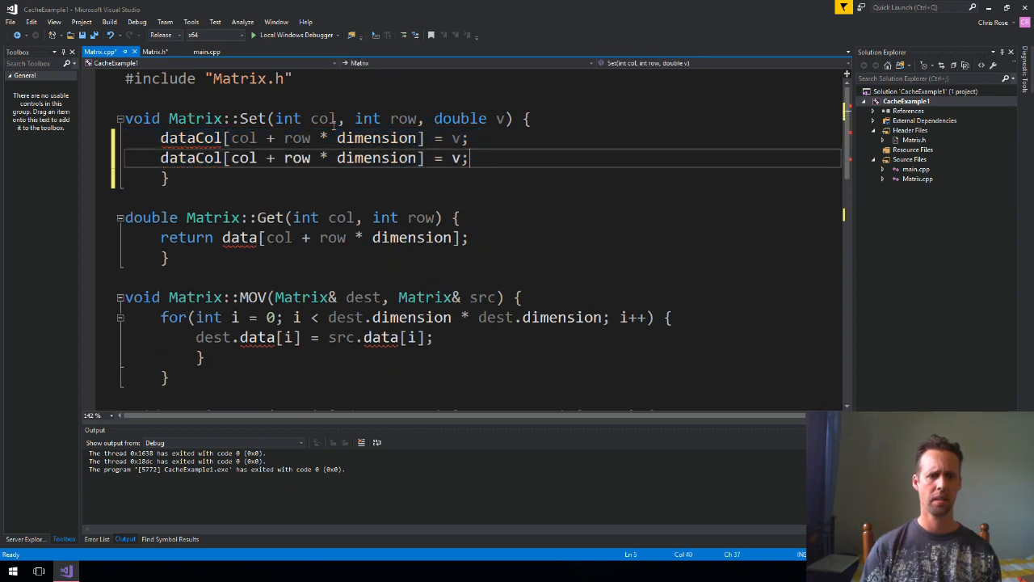
click(223, 157)
key(shift+Left)
key(shift+Left)
key(shift+Left)
text(Row)
key(Right)
key(Delete)
key(Delete)
key(Delete)
text(row)
key(Right)
key(Right)
key(Right)
key(Delete)
key(Delete)
key(Delete)
text(col)
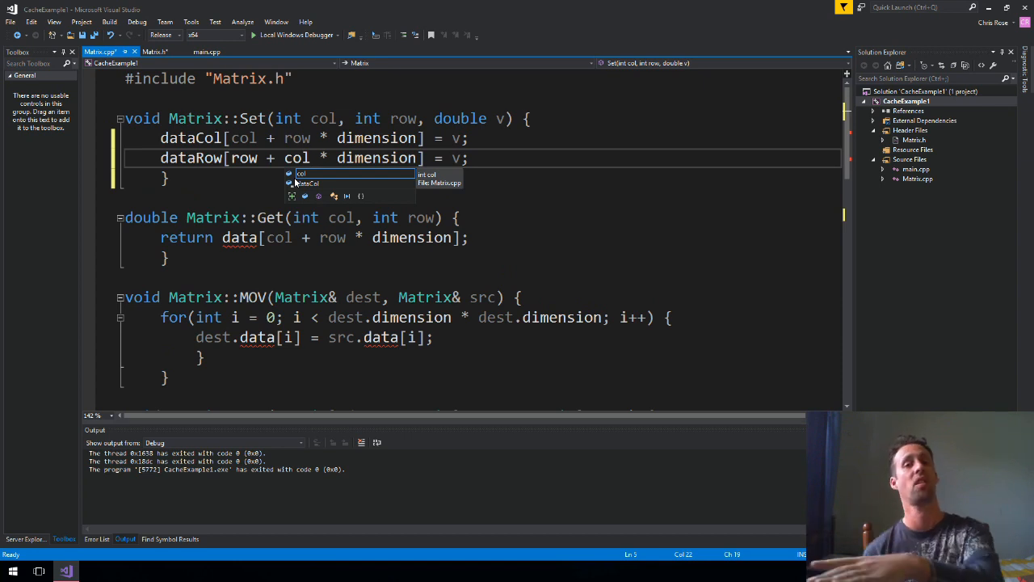
Change Get to return from dataCol
click(294, 178)
click(258, 238)
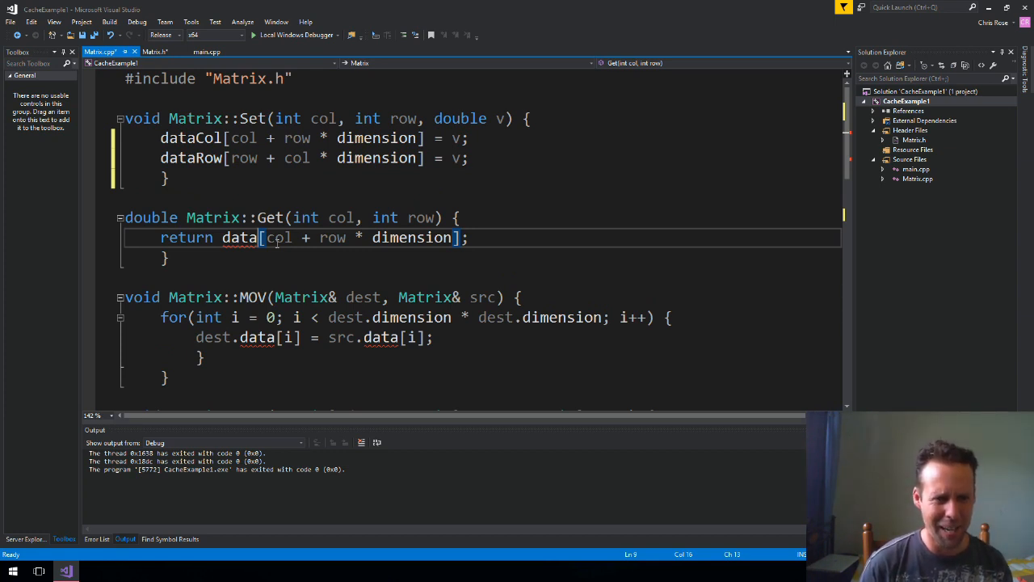
text(Col)
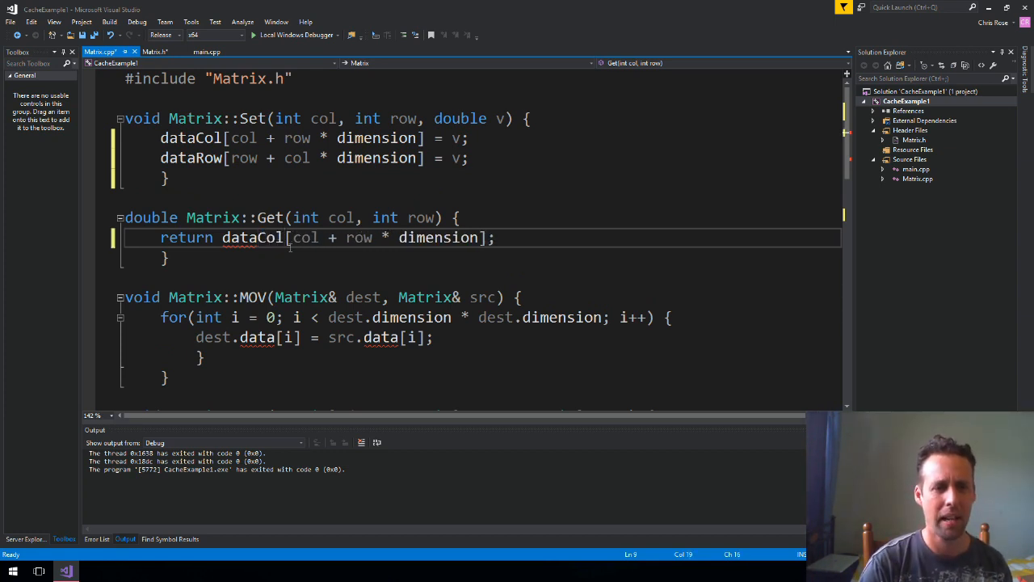
double_click(269, 219)
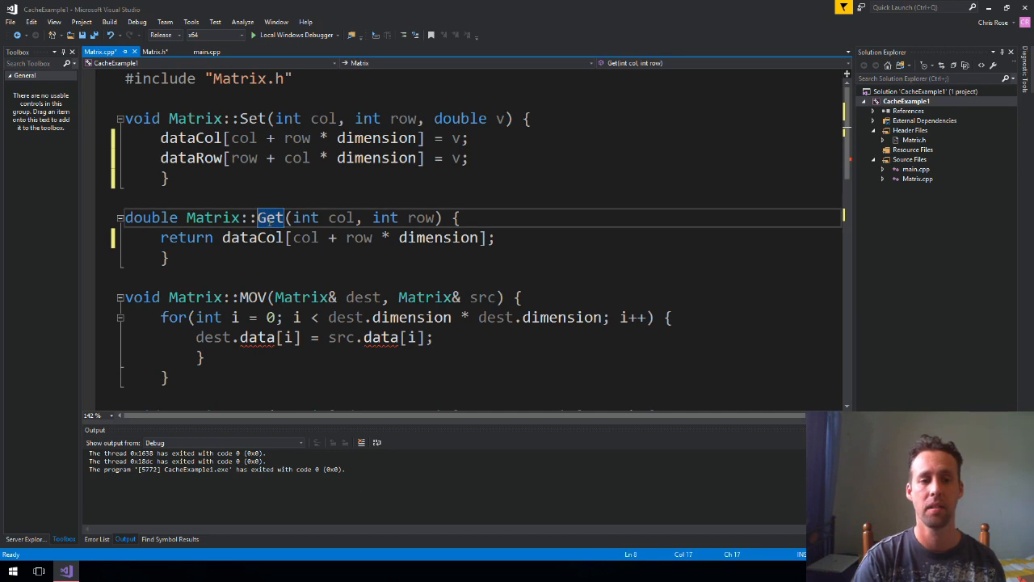
Duplicate MOV's copy loop line so there are two array copies
double_click(260, 296)
scroll(265, 283, down, 1)
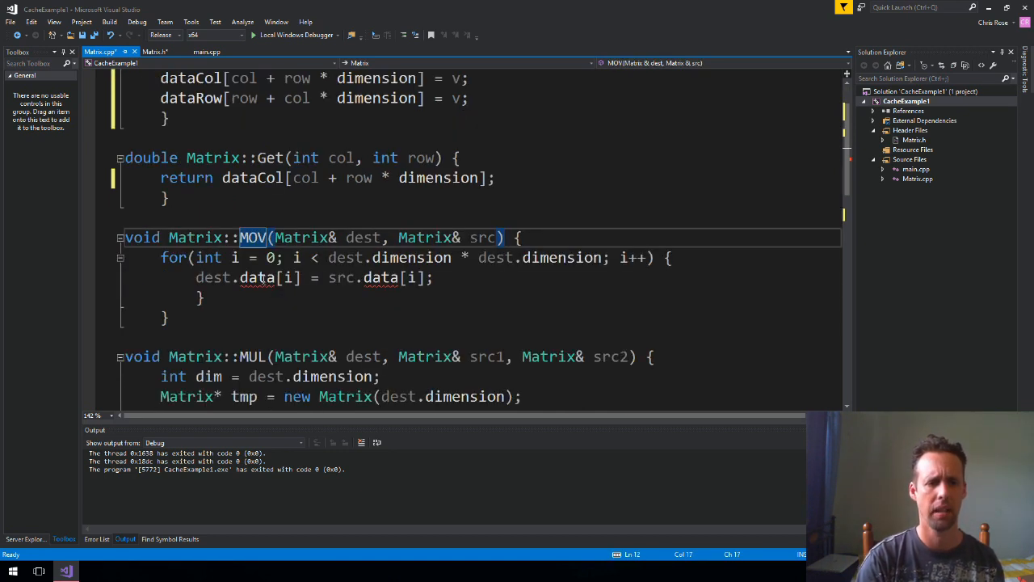
click(266, 277)
key(Home)
key(shift+End)
key(ctrl+c)
key(End)
key(Return)
key(ctrl+v)
Make the two lines copy dataRow and dataCol from src to dest, and save Matrix.cpp
click(276, 277)
text(Row)
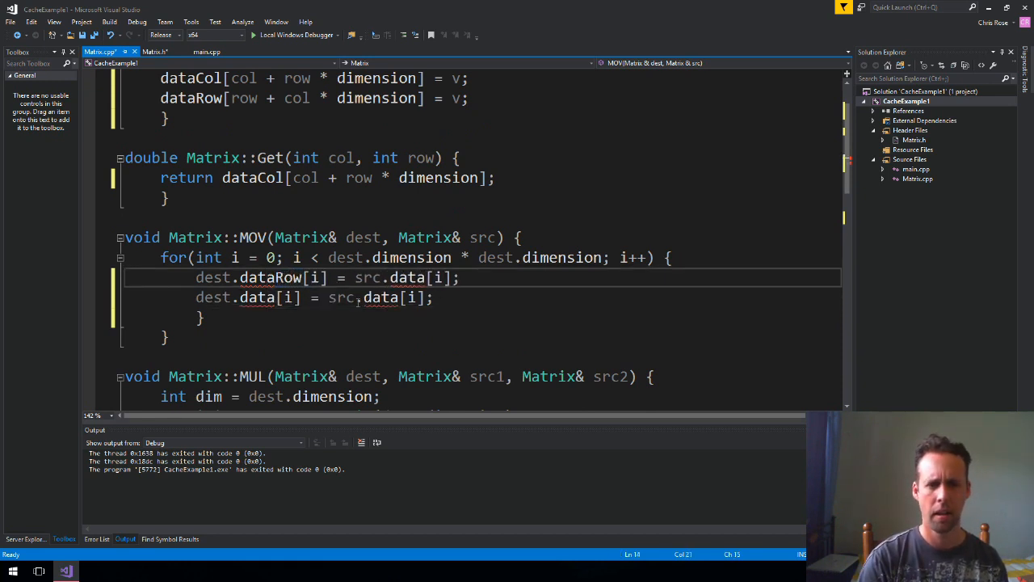
click(426, 277)
text(Row)
key(Down)
key(Home)
click(277, 297)
text(C)
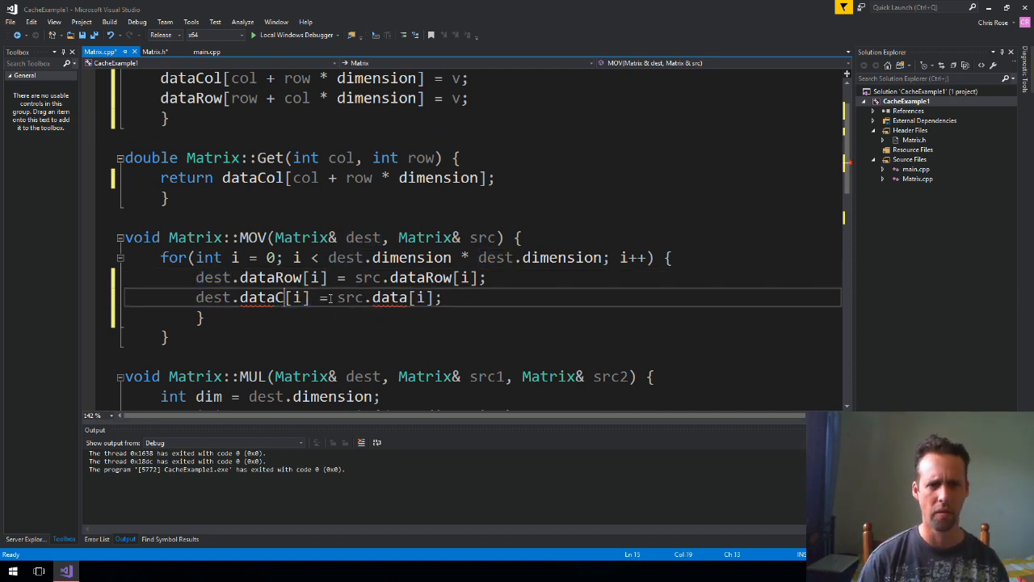
text(ol)
key(Left)
key(Left)
key(Left)
text(Col)
key(alt+f)
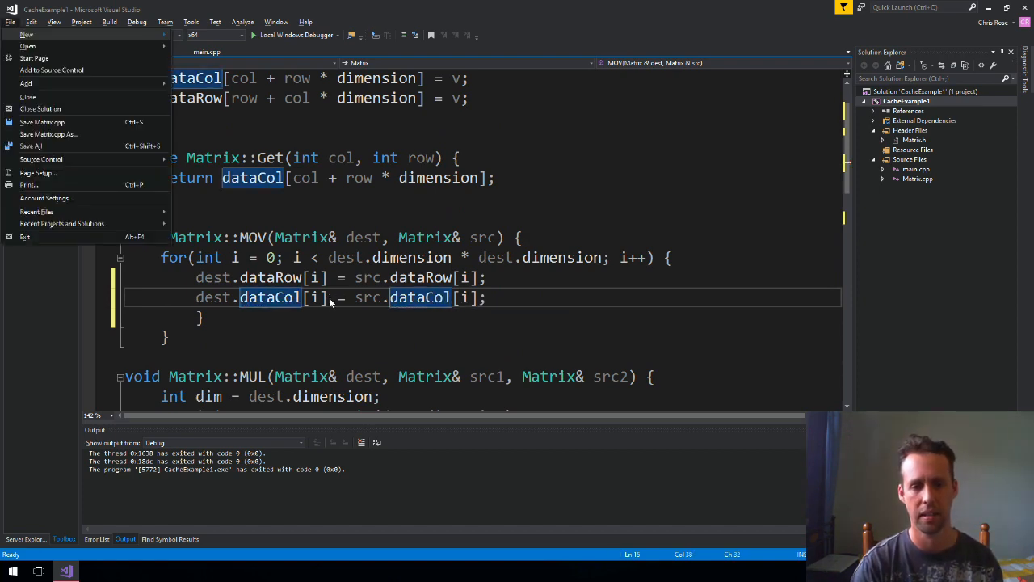
key(s)
scroll(272, 212, down, 3)
scroll(272, 212, up, 1)
scroll(272, 212, up, 3)
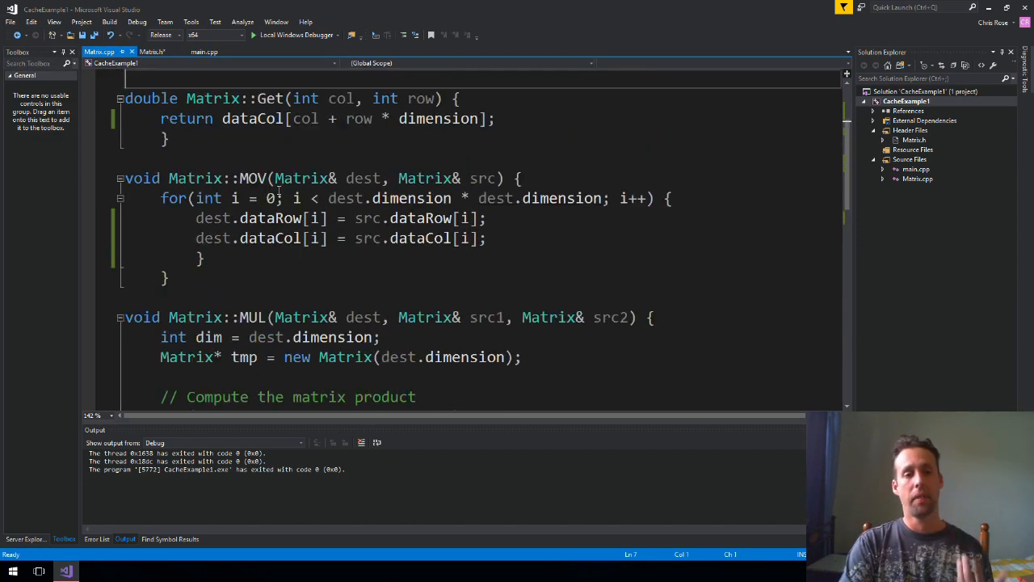
click(272, 139)
scroll(267, 146, up, 3)
Duplicate the Get function in Matrix.cpp to create a second accessor below it
click(265, 158)
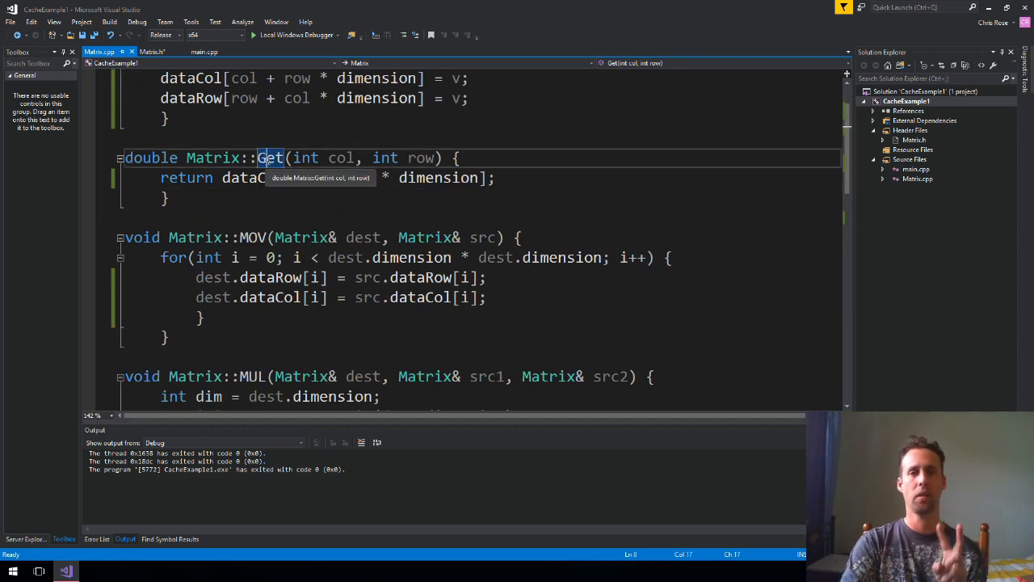
key(Down)
key(Down)
scroll(266, 173, up, 1)
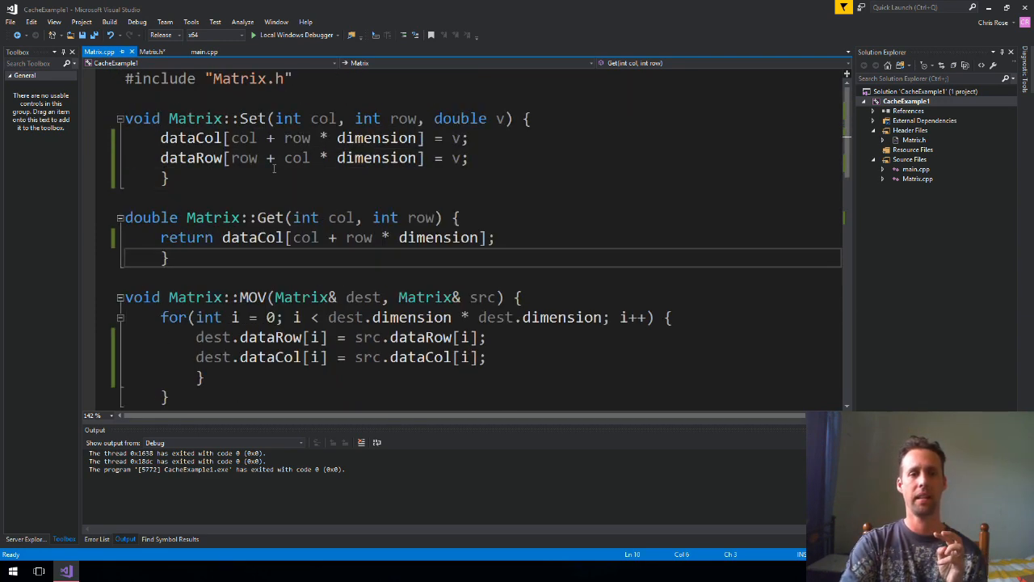
click(222, 139)
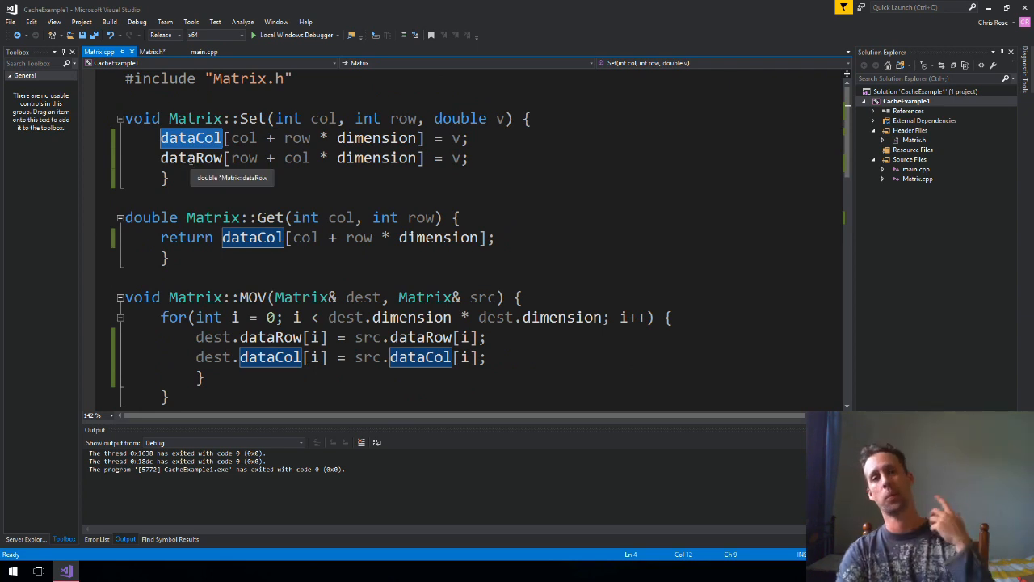
key(Down)
key(Down)
key(Down)
key(Down)
drag(122, 212, 193, 260)
click(193, 259)
key(Return)
key(Return)
key(ctrl+v)
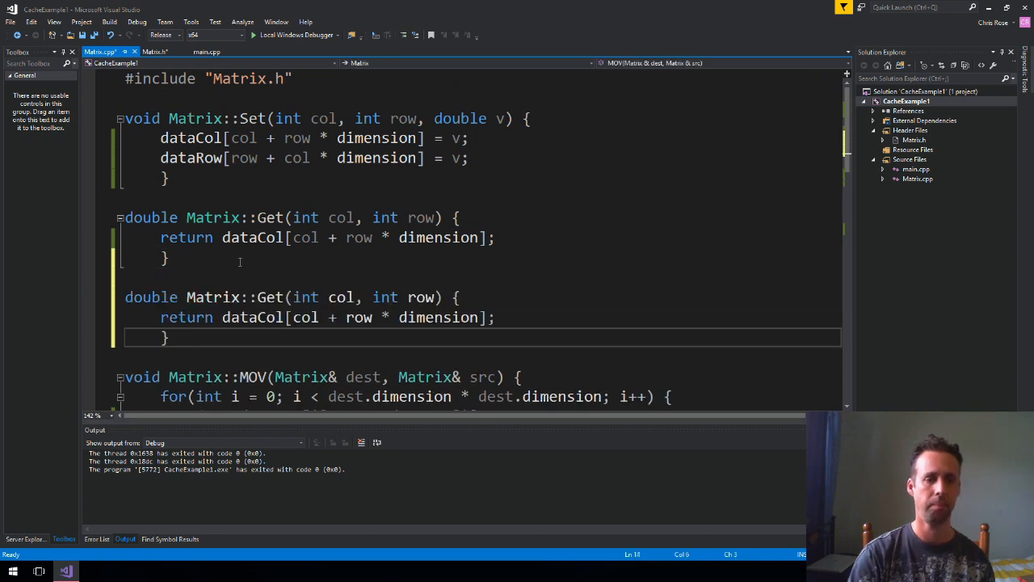
Rename the copies to GetCol and GetRow with transposed row/col indexing
click(284, 217)
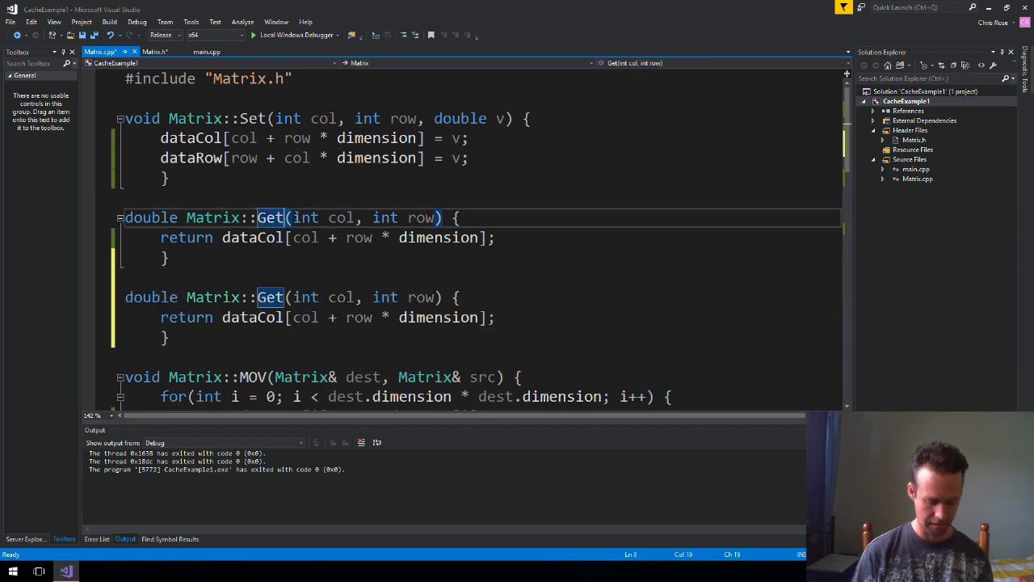
text(Col)
key(Down)
key(Down)
key(Down)
key(Down)
key(Left)
key(Left)
key(Left)
text(Row)
key(Down)
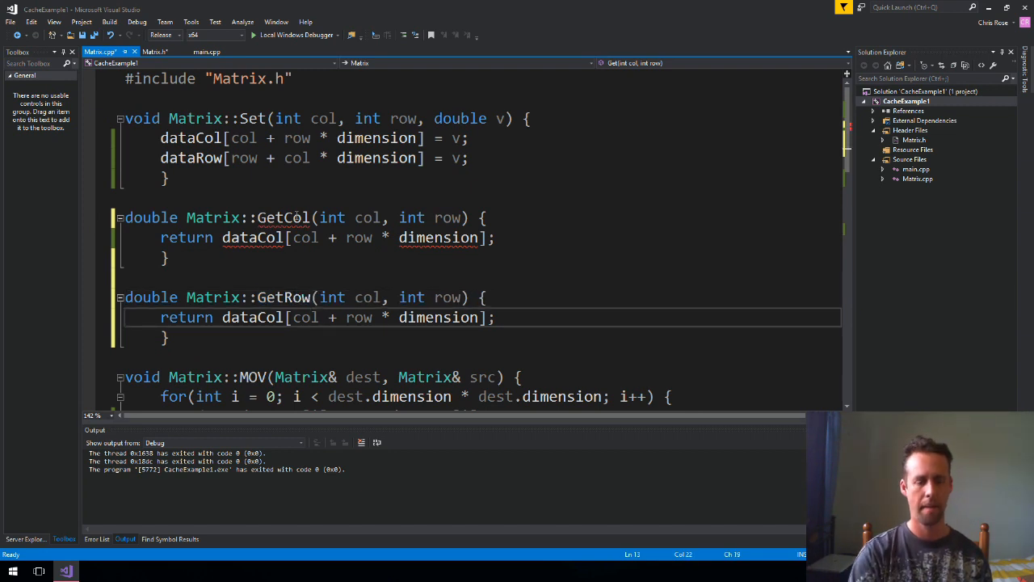
double_click(301, 237)
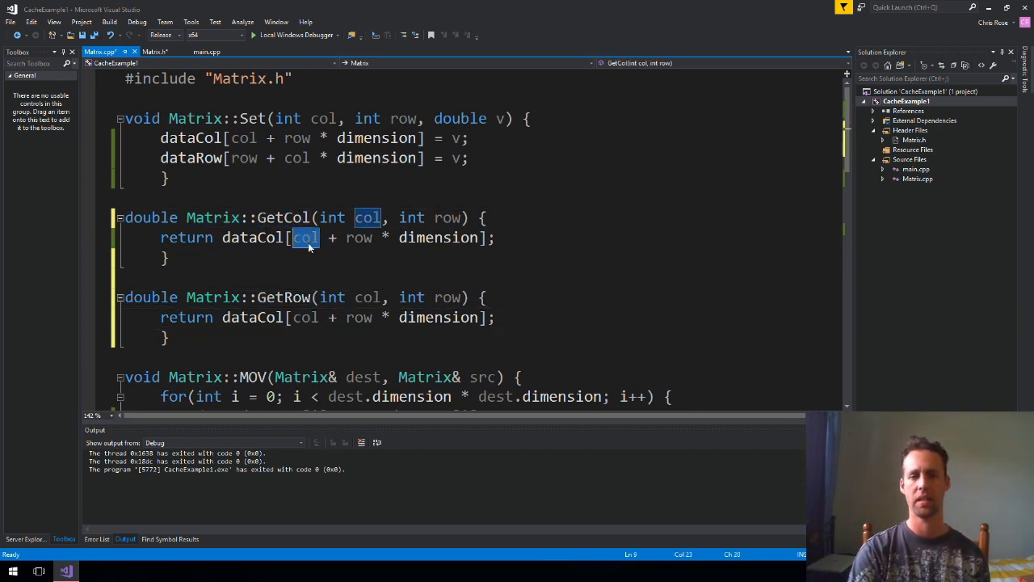
double_click(307, 317)
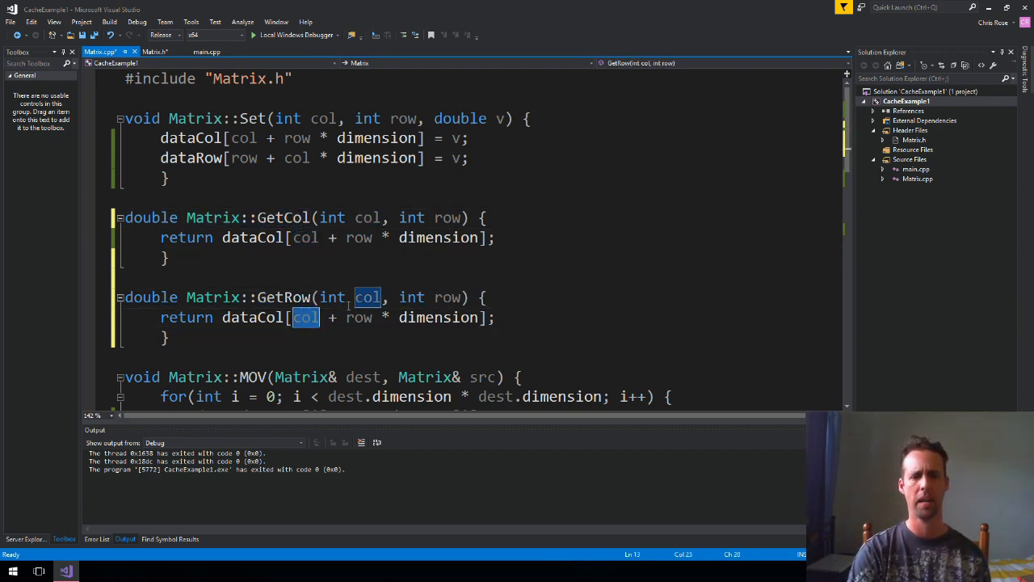
text(row)
key(ctrl+Right)
key(ctrl+Right)
key(Delete)
key(Delete)
key(Delete)
text(col)
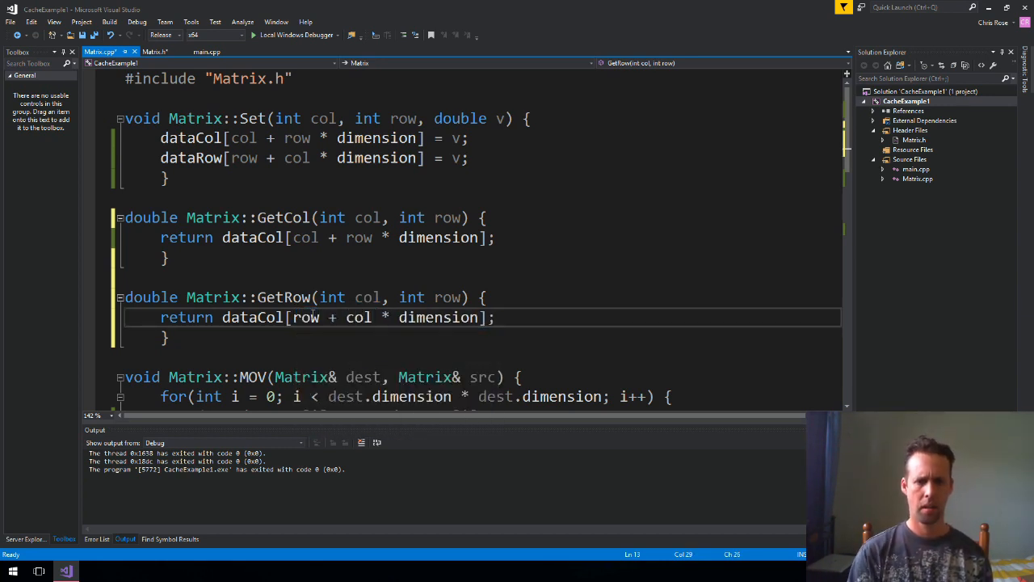
Make GetRow read dataRow[row + col * dimension] and save Matrix.cpp
click(267, 317)
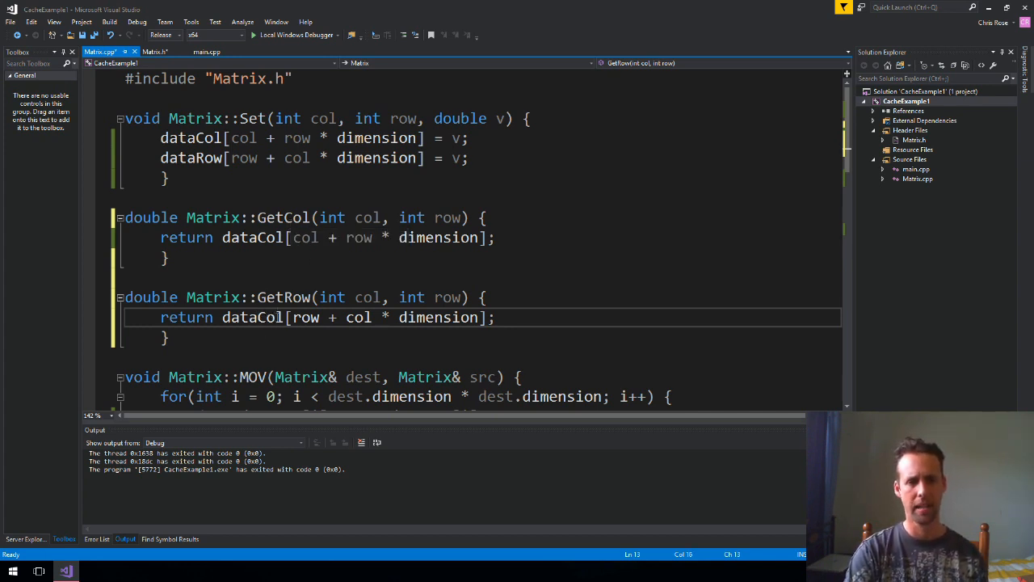
drag(258, 318, 283, 317)
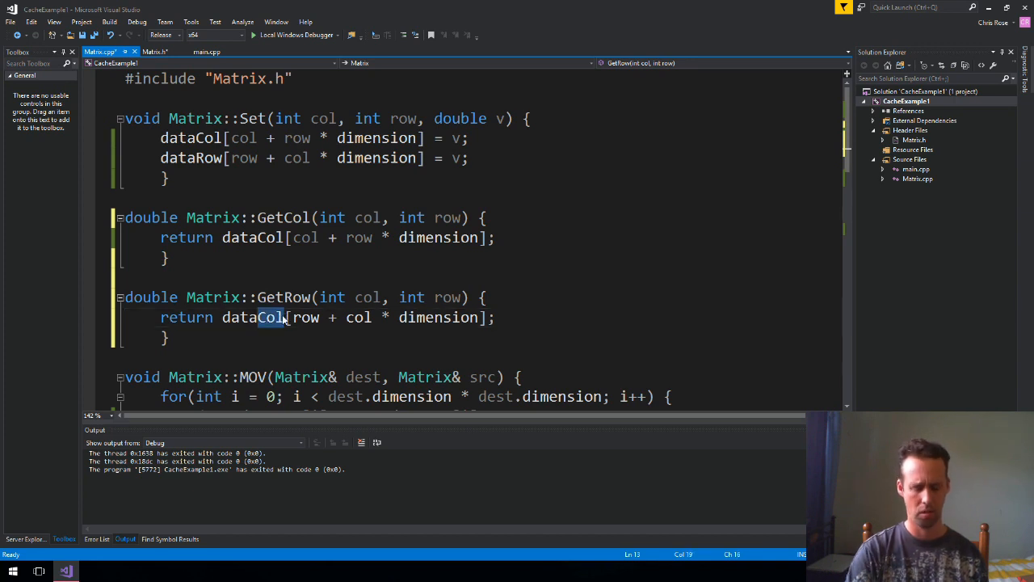
text(r)
key(BackSpace)
text(Row)
key(alt+f)
key(s)
click(276, 263)
Duplicate the Get comment and declaration in Matrix.h
click(277, 242)
click(277, 218)
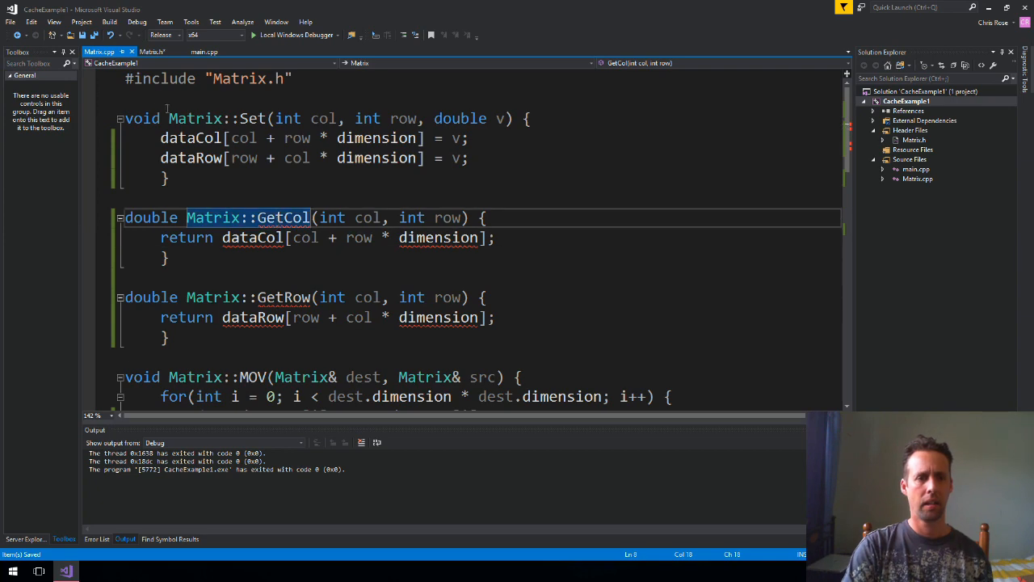
double_click(278, 218)
click(151, 52)
scroll(429, 242, down, 3)
click(428, 195)
drag(428, 190, 129, 158)
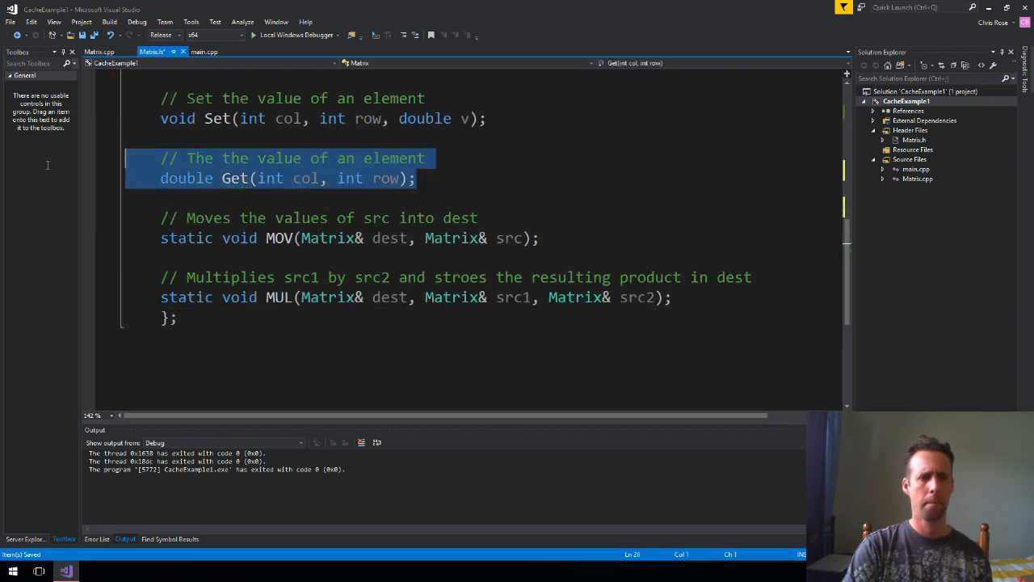
click(211, 202)
key(Return)
key(ctrl+v)
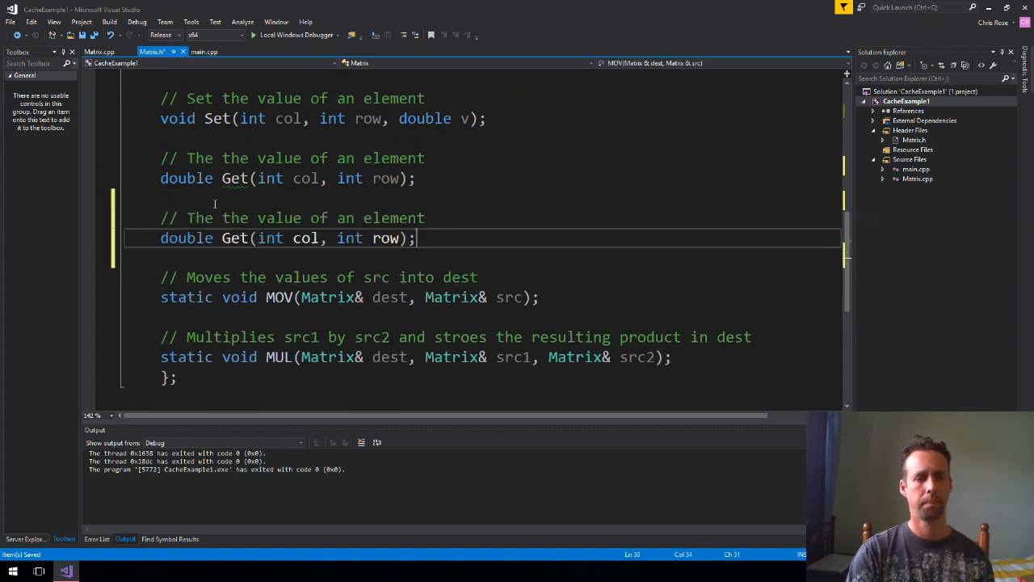
Rename the declarations to GetCol and GetRow, save Matrix.h, and return to Matrix.cpp
click(231, 179)
text(Col)
key(Down)
key(Down)
key(Down)
text(Row)
key(ctrl+s)
click(99, 52)
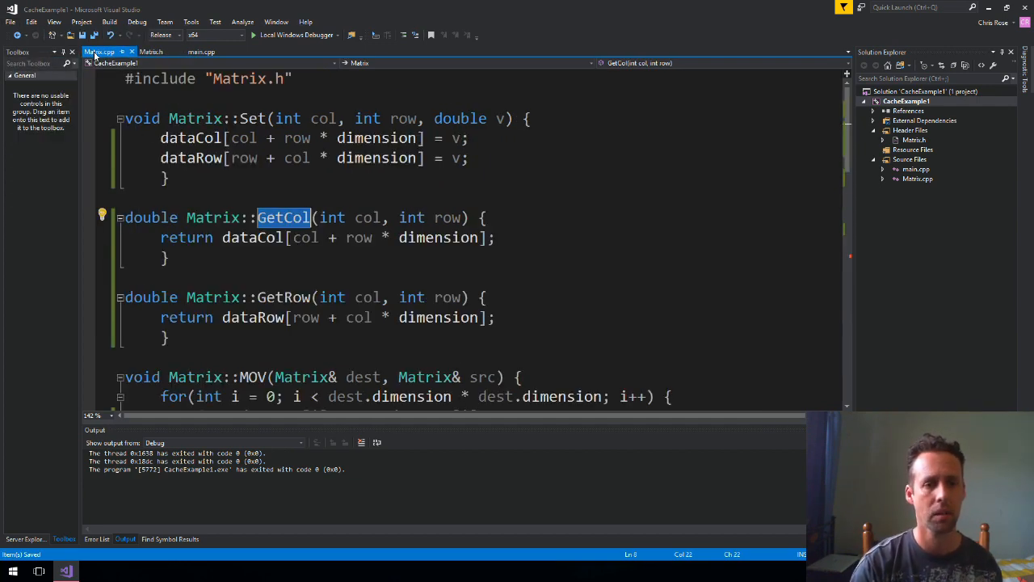
click(344, 261)
scroll(344, 261, down, 1)
scroll(344, 261, down, 3)
scroll(344, 261, down, 1)
scroll(344, 261, down, 2)
Change MUL's inner loop to src1.GetCol(dot, row) * src2.GetRow(col, dot) and save
click(417, 336)
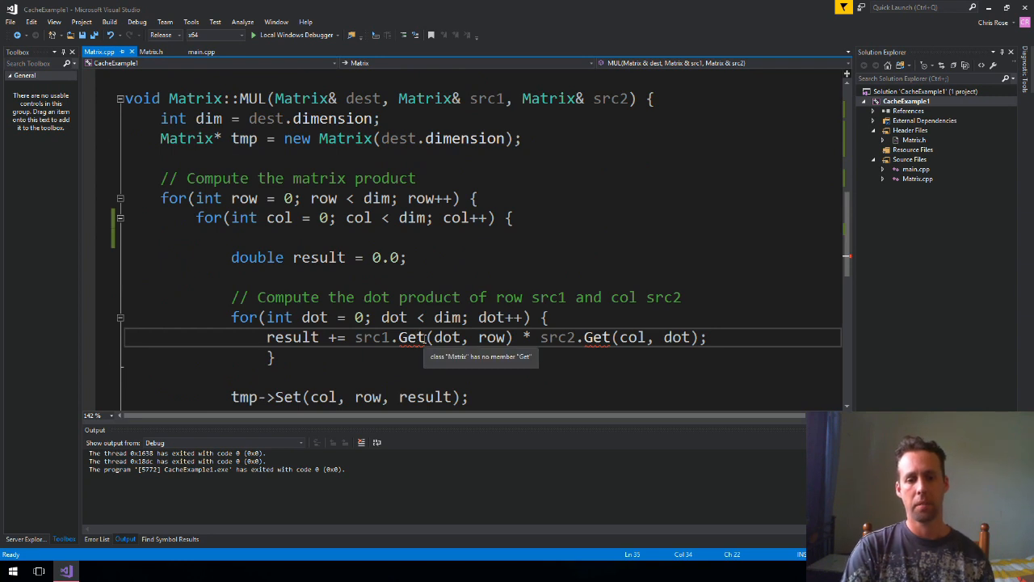
key(Right)
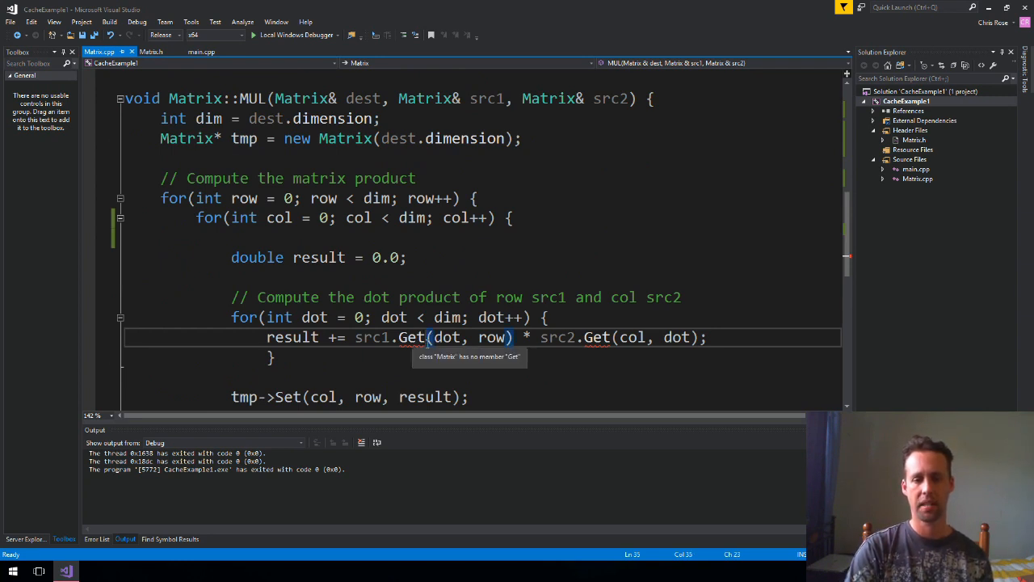
double_click(417, 339)
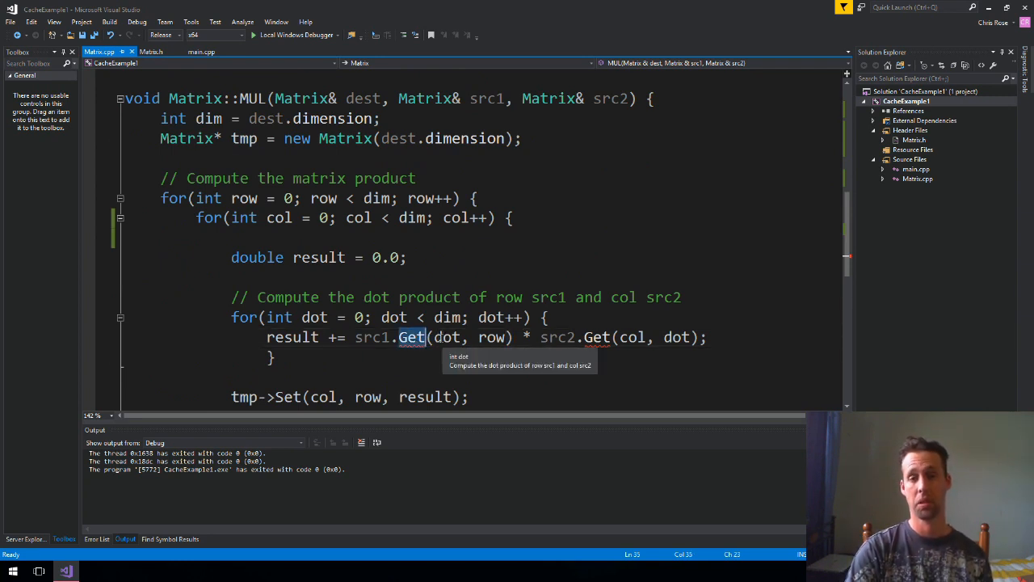
key(Right)
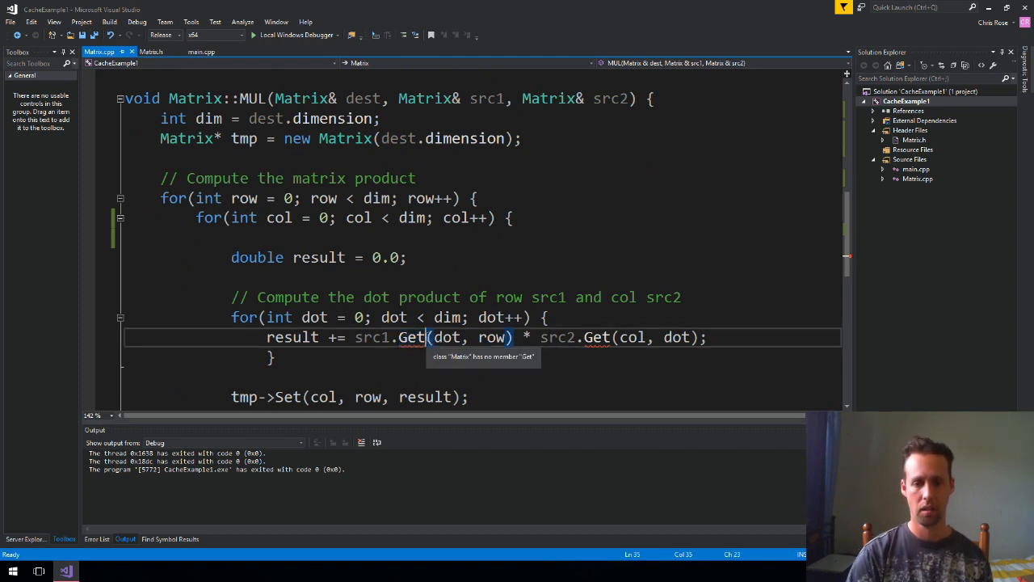
text(Col)
key(End)
key(Left)
key(Left)
key(Left)
key(Left)
key(Left)
key(Left)
key(Left)
key(Left)
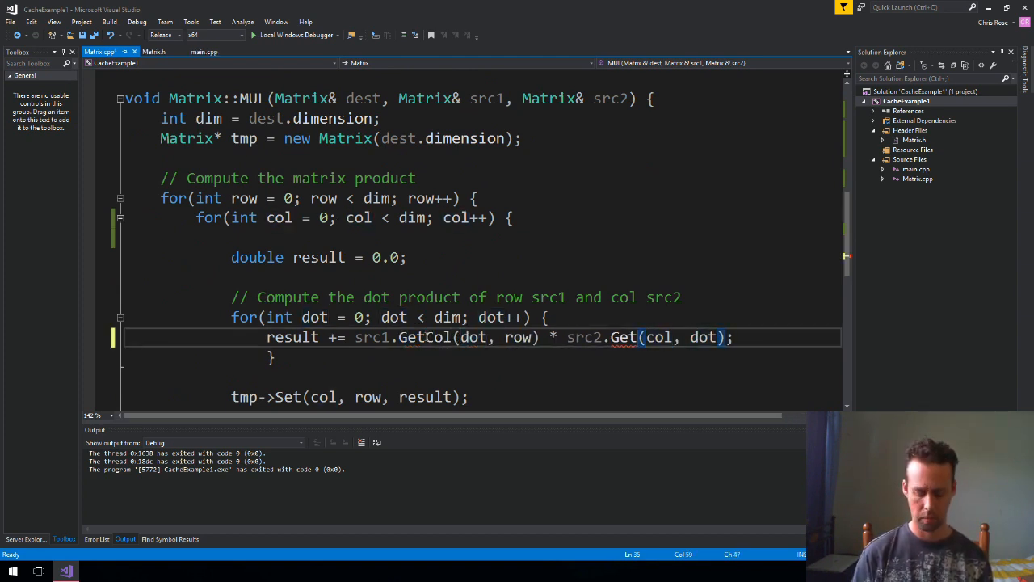
text(Row)
key(ctrl+s)
key(Down)
scroll(427, 361, down, 3)
scroll(395, 283, up, 1)
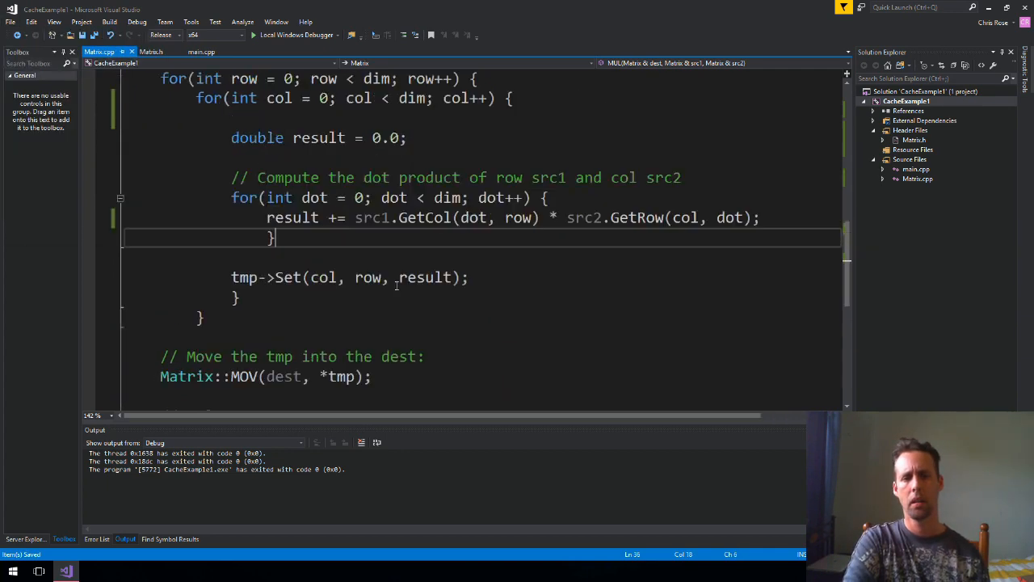
click(369, 260)
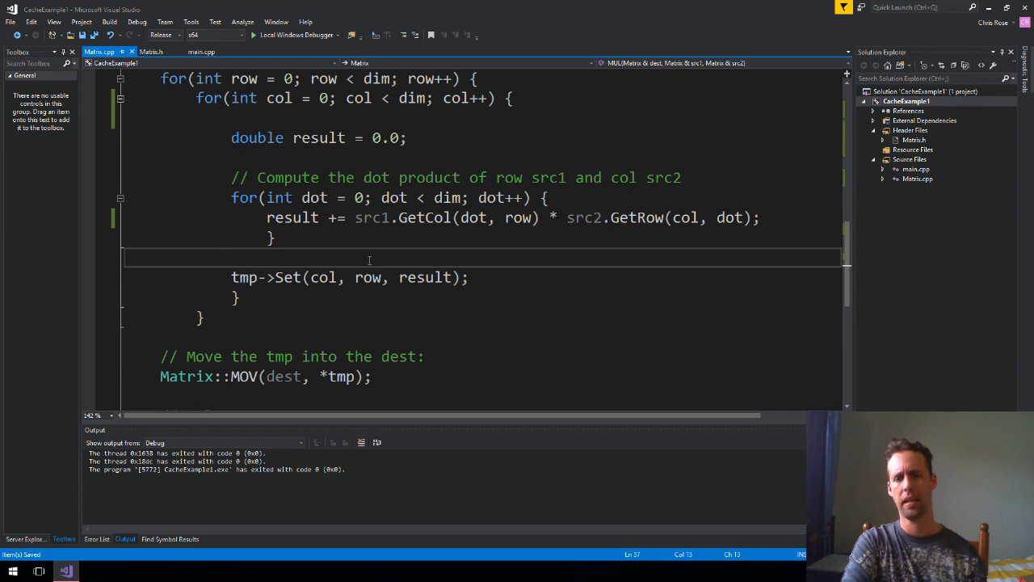
Run the build, jump to the error, change main.cpp's Get call to GetCol and save
key(F5)
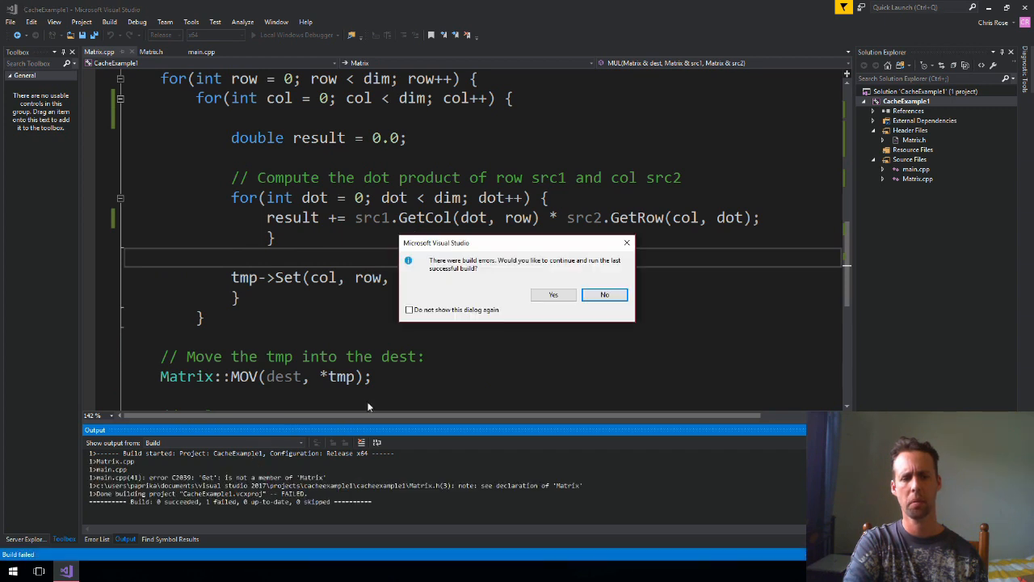
click(596, 297)
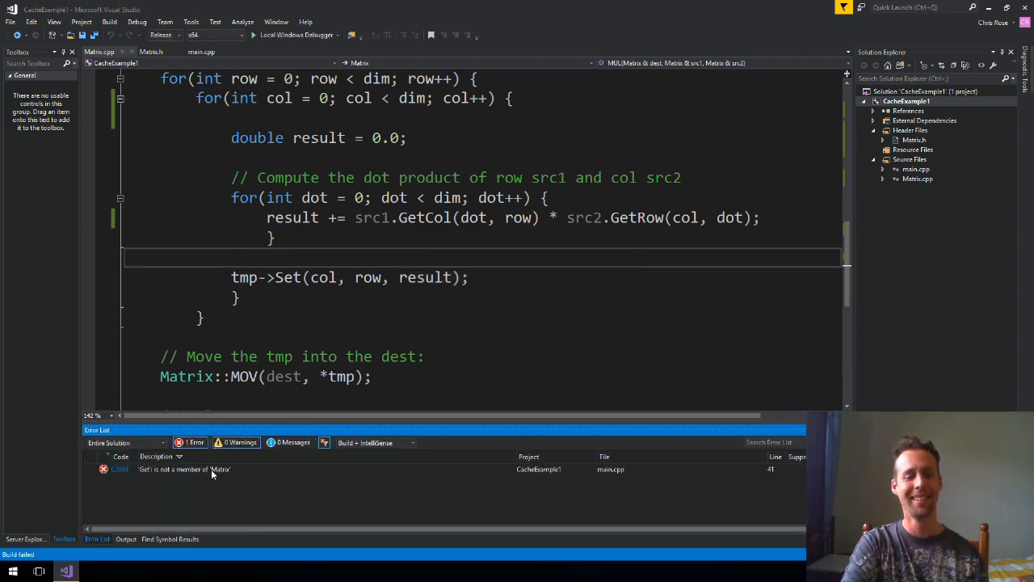
double_click(206, 470)
click(417, 249)
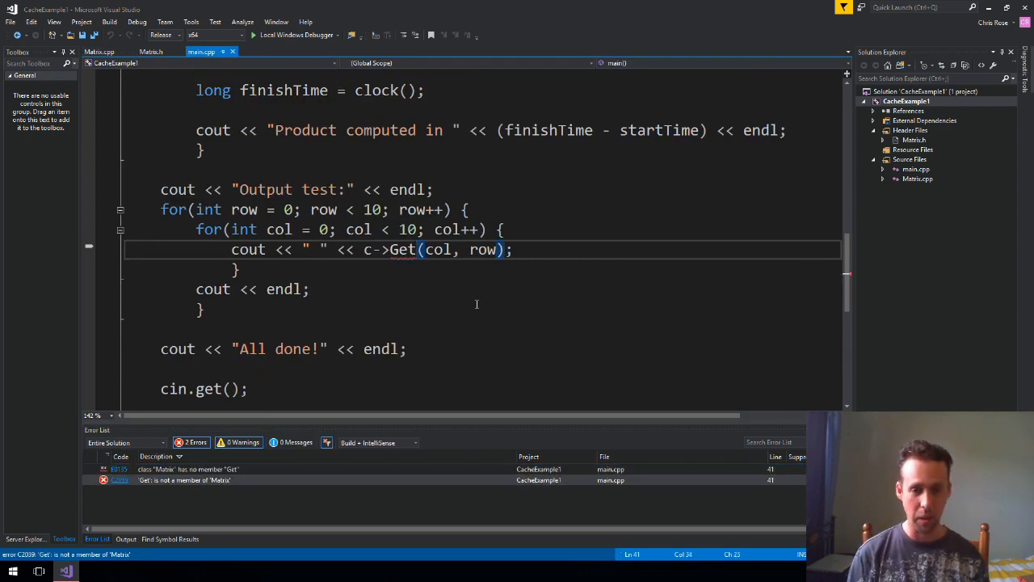
text(R)
key(BackSpace)
text(Col)
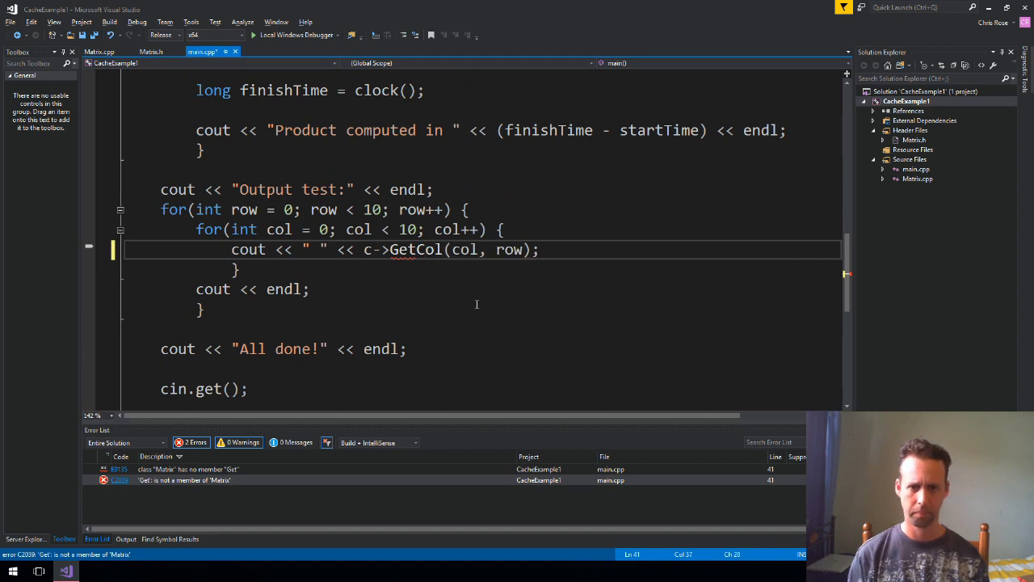
key(alt+f)
key(s)
Review the GetCol and GetRow declarations in Matrix.h, adding a blank line between them
key(Right)
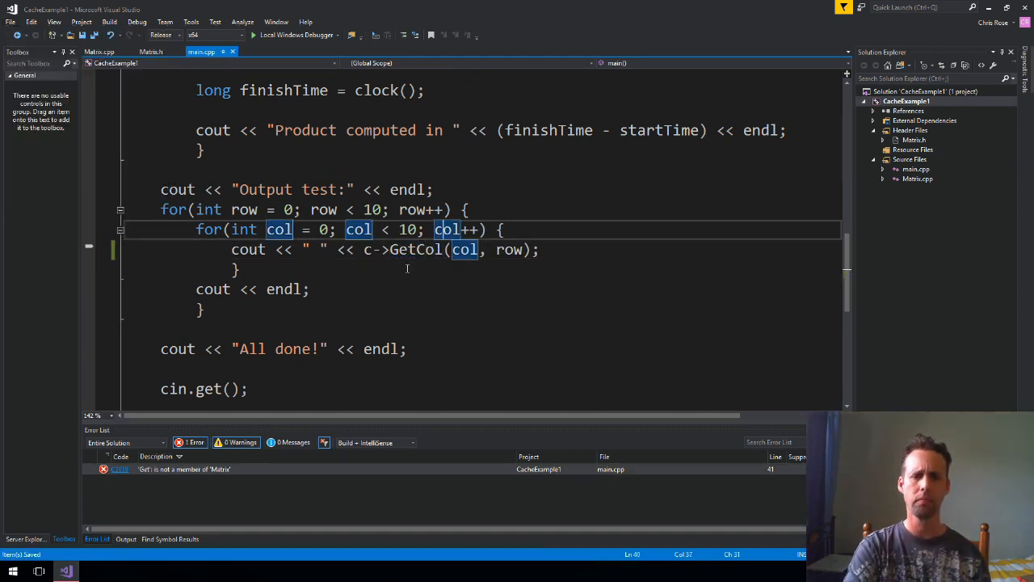
key(Down)
click(151, 51)
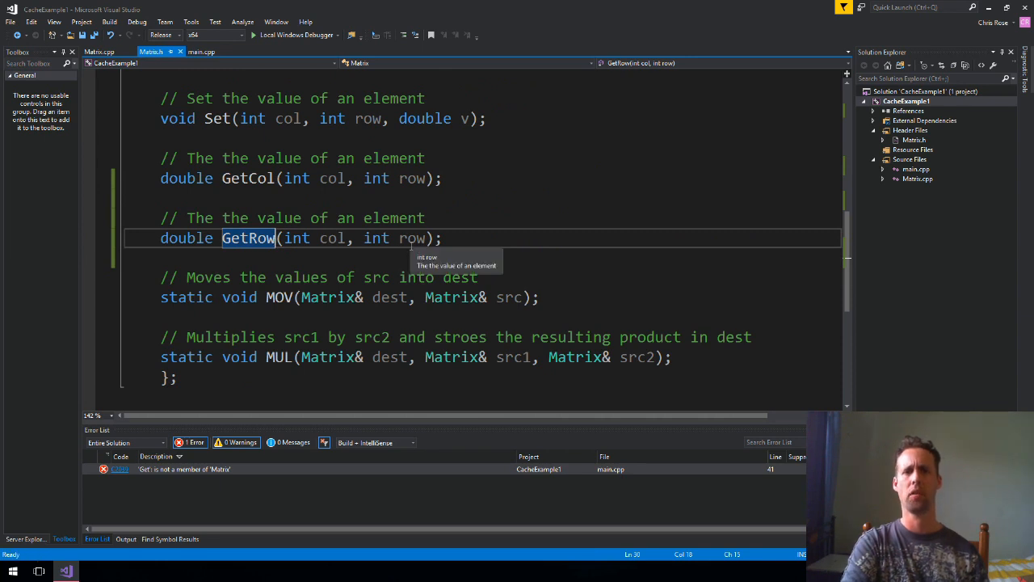
double_click(327, 238)
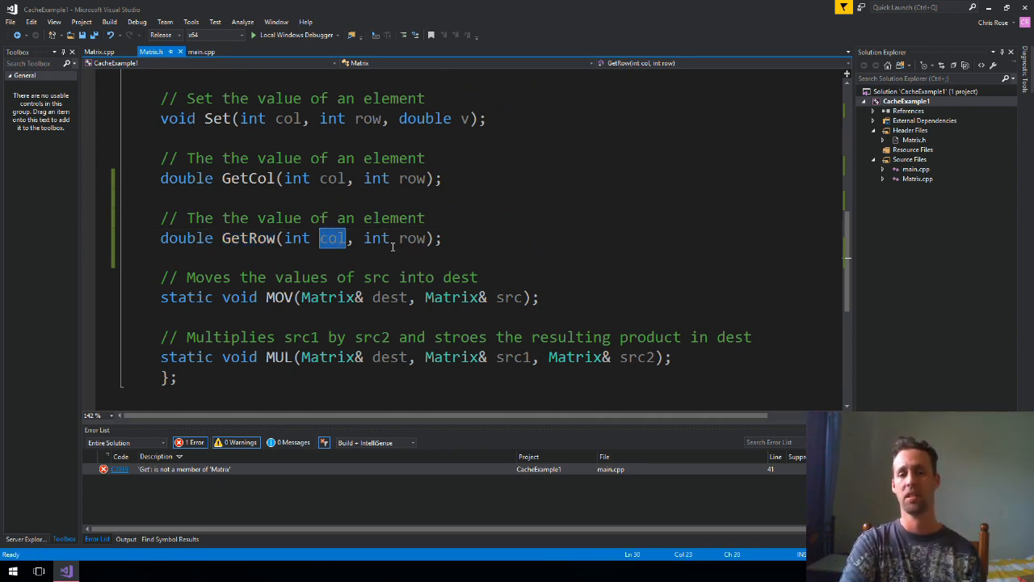
click(99, 51)
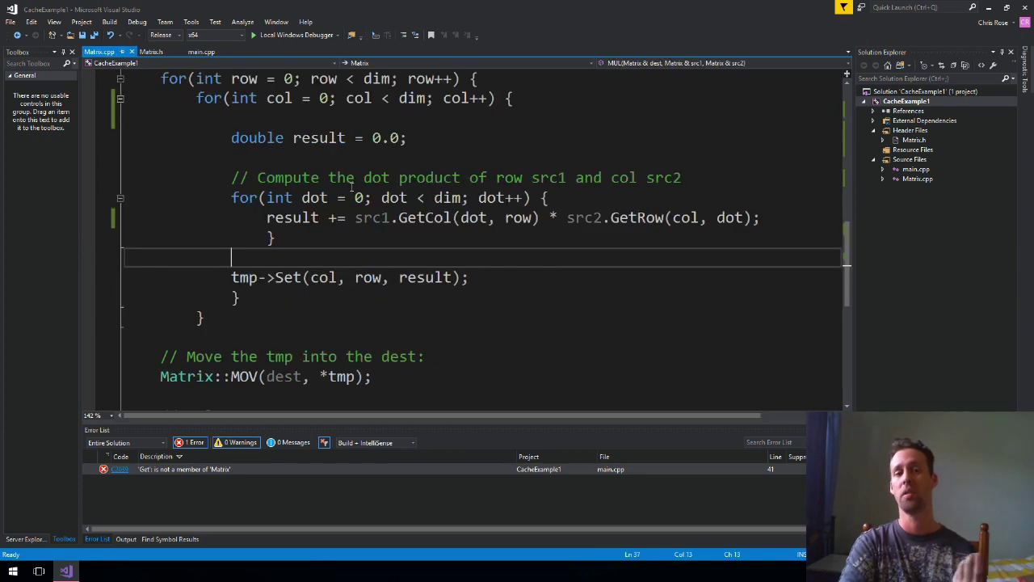
click(151, 51)
click(314, 195)
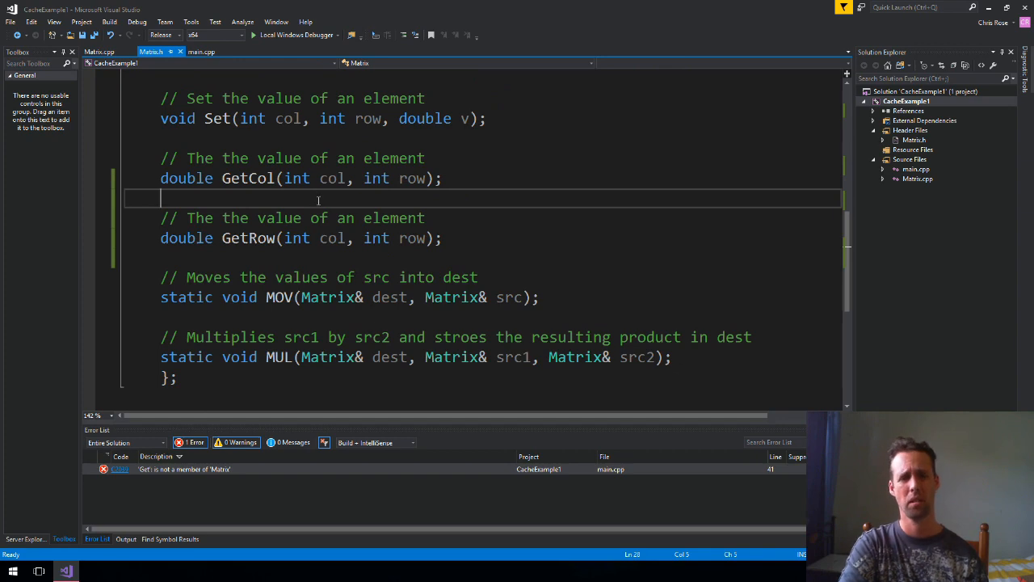
Rebuild CacheExample1 to rerun the benchmark with the new accessors
key(ctrl+shift+b)
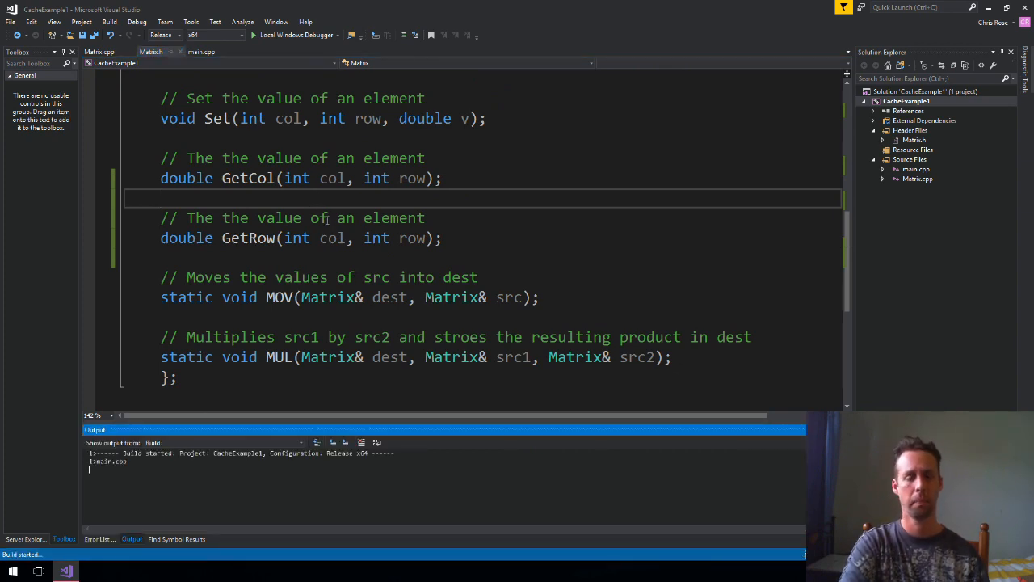